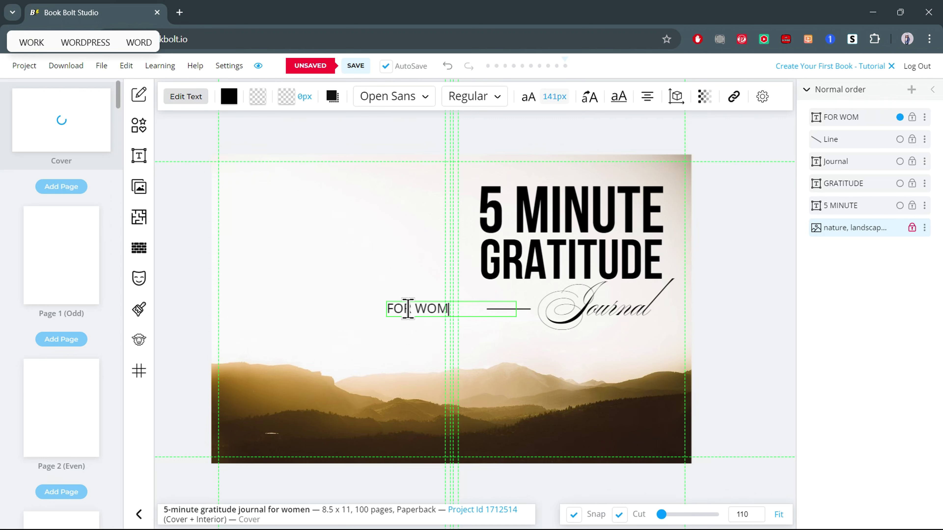
Place the FOR WOMEN subtitle up and left and set it to Semi bold.
key(Escape)
drag(435, 308, 340, 288)
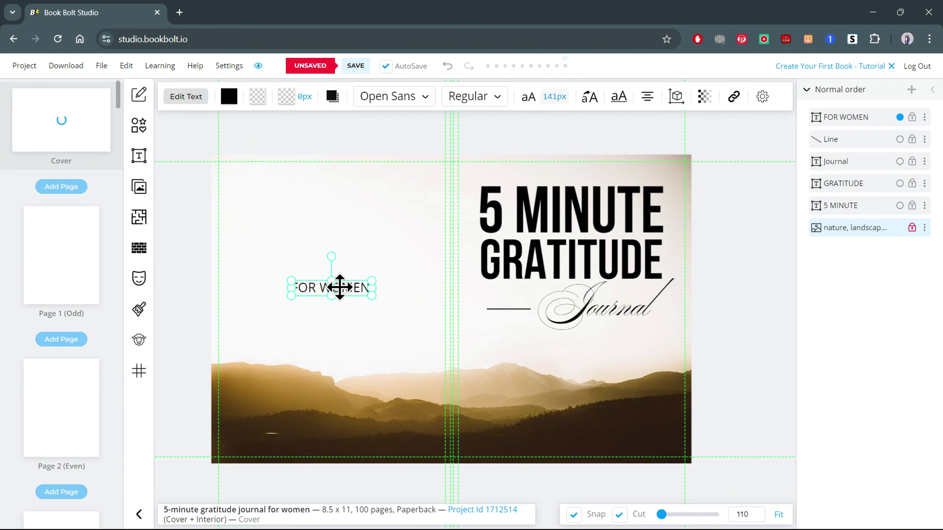
click(484, 105)
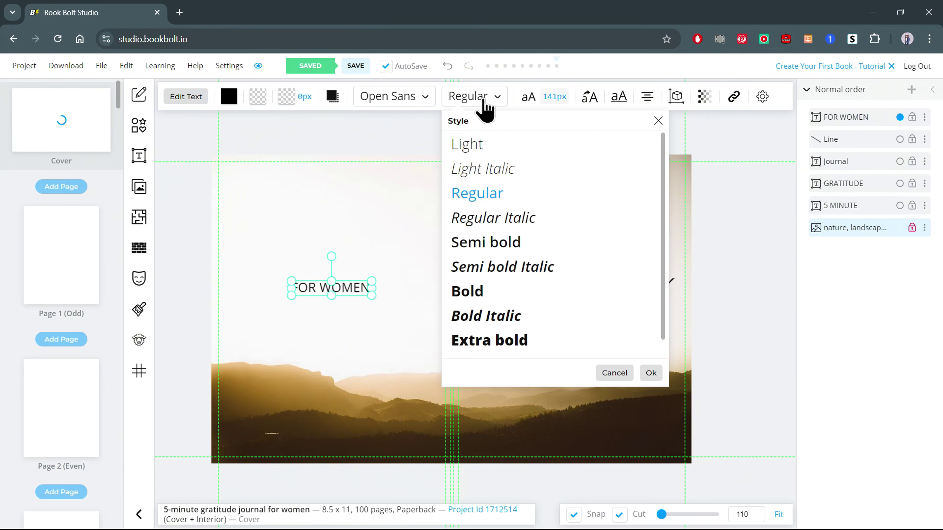
click(496, 244)
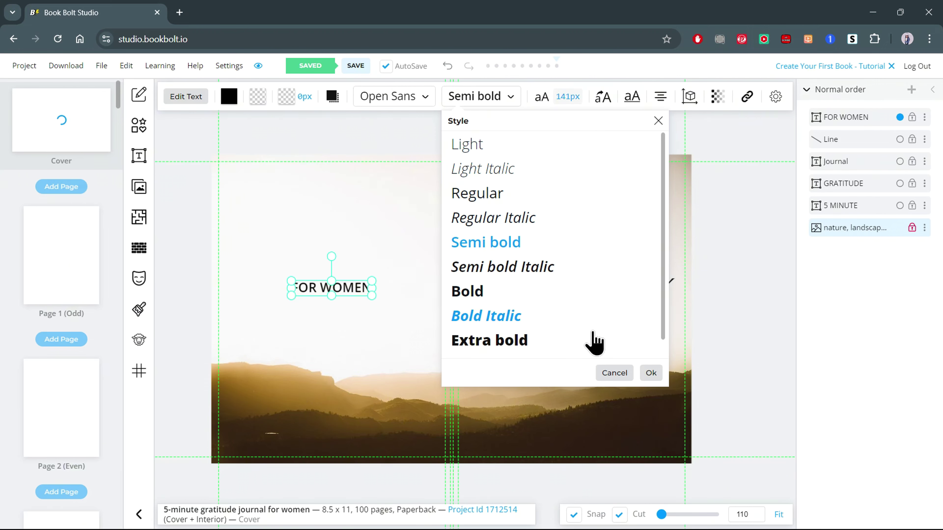
click(651, 375)
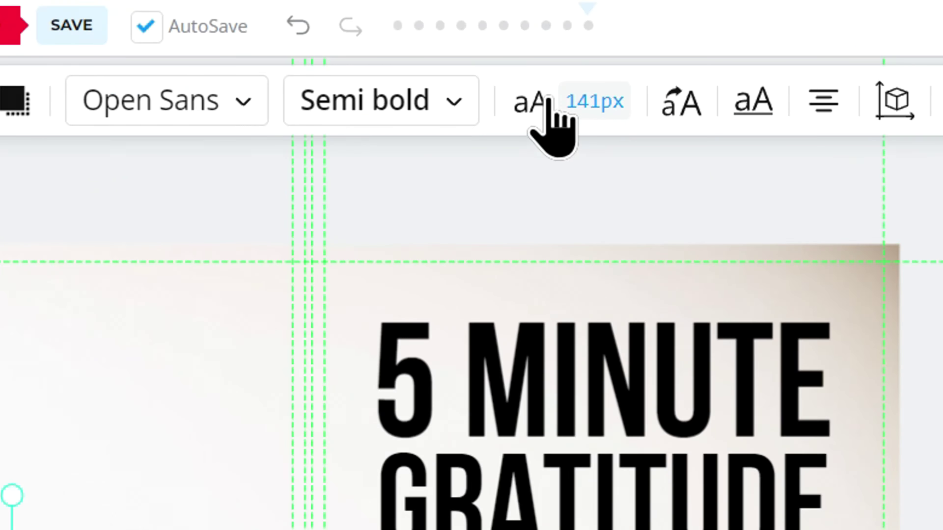
Set FOR WOMEN character spacing to 300 and widen it onto one line.
click(548, 97)
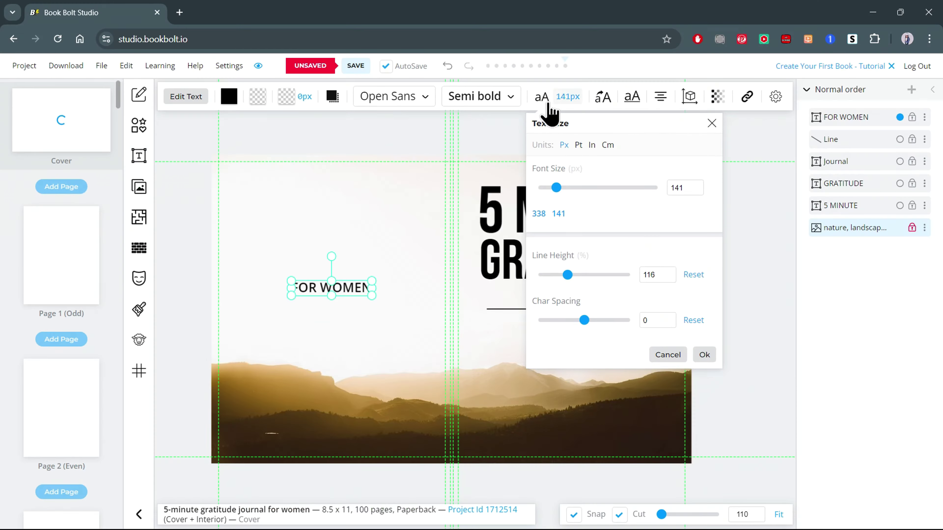
drag(582, 320, 621, 320)
drag(373, 289, 421, 284)
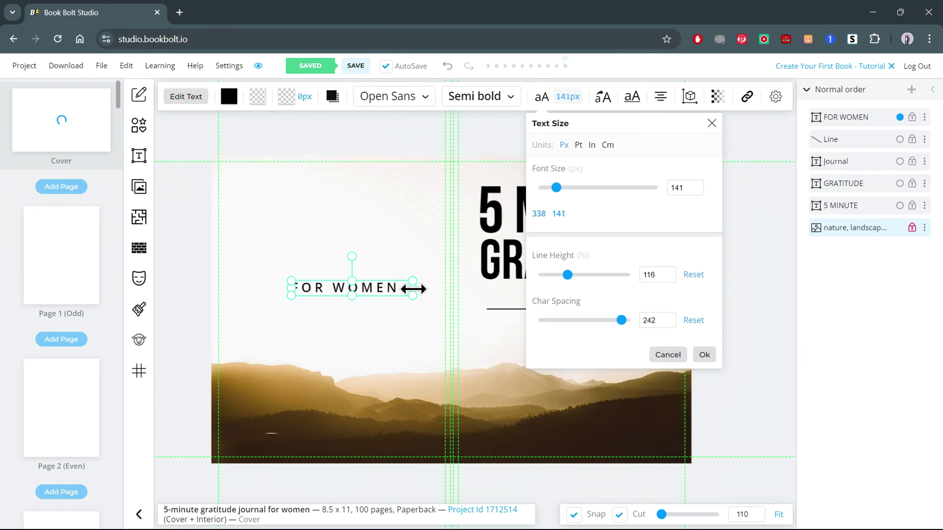
drag(621, 321, 631, 320)
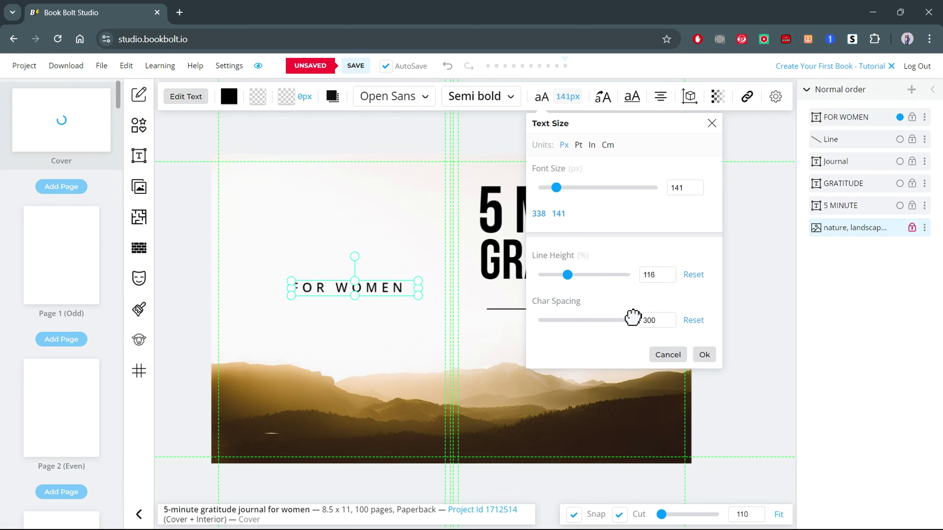
click(704, 355)
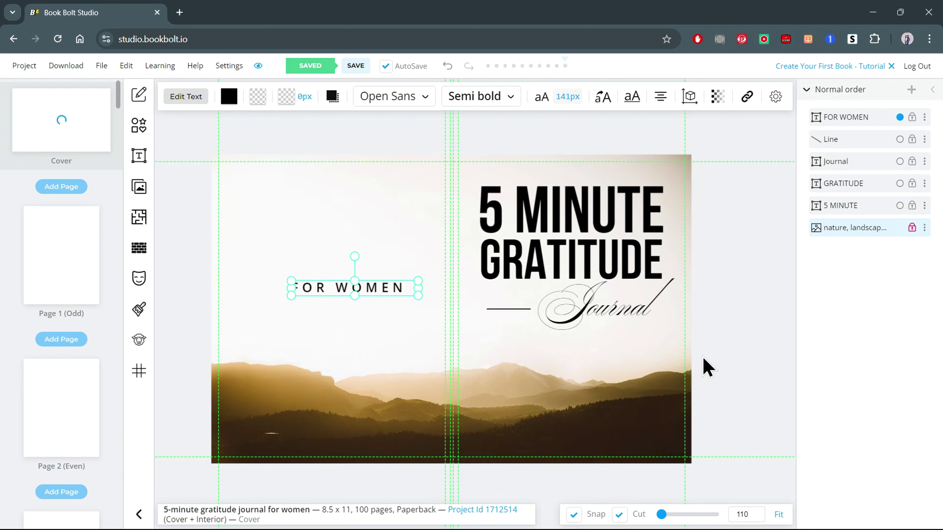
Colour the FOR WOMEN subtitle white.
click(229, 97)
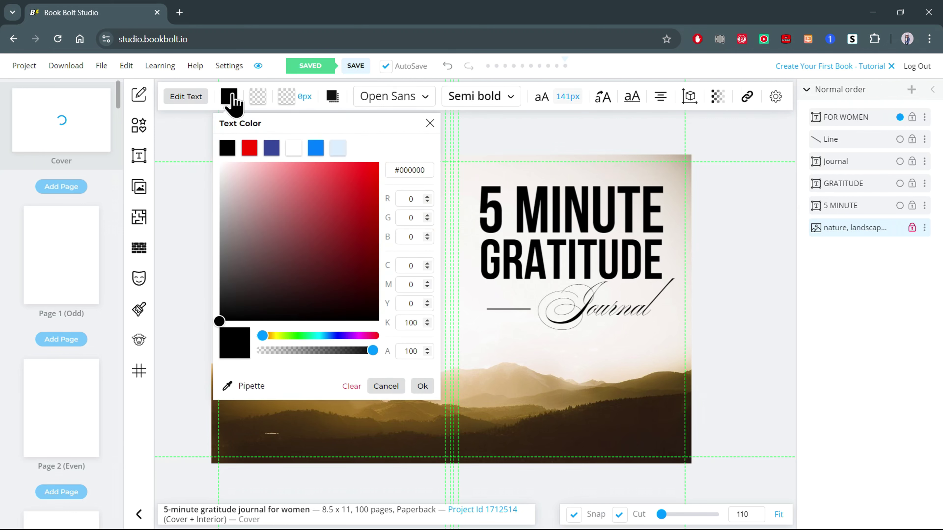
click(297, 151)
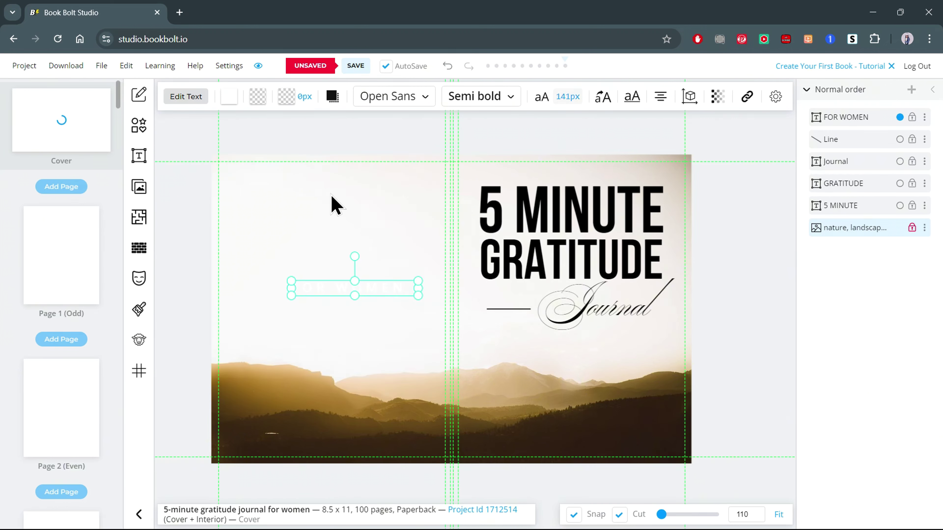
click(716, 300)
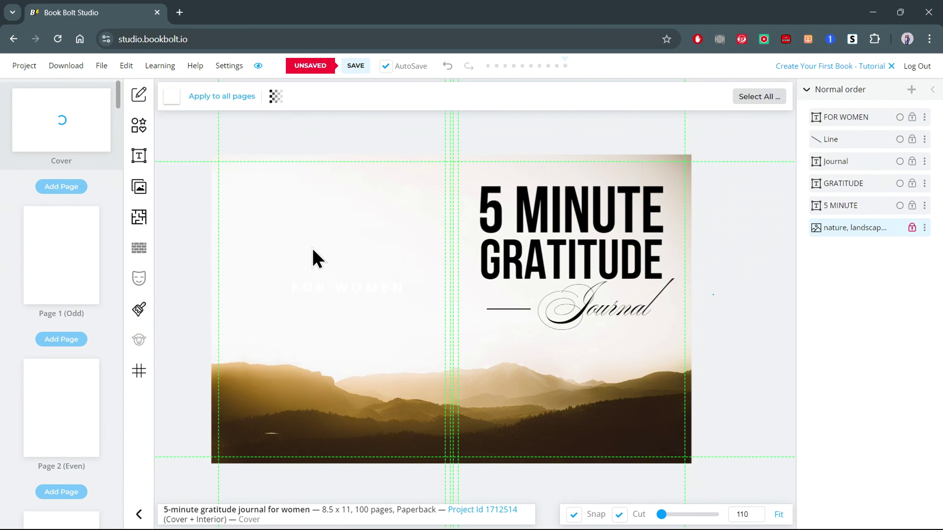
Add a thin black rectangle bar layered behind the FOR WOMEN text.
click(145, 129)
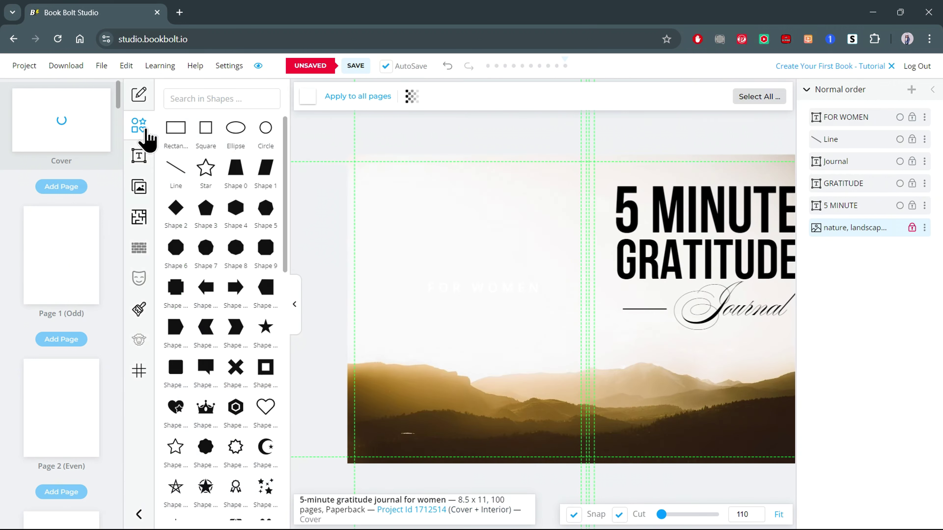
click(174, 129)
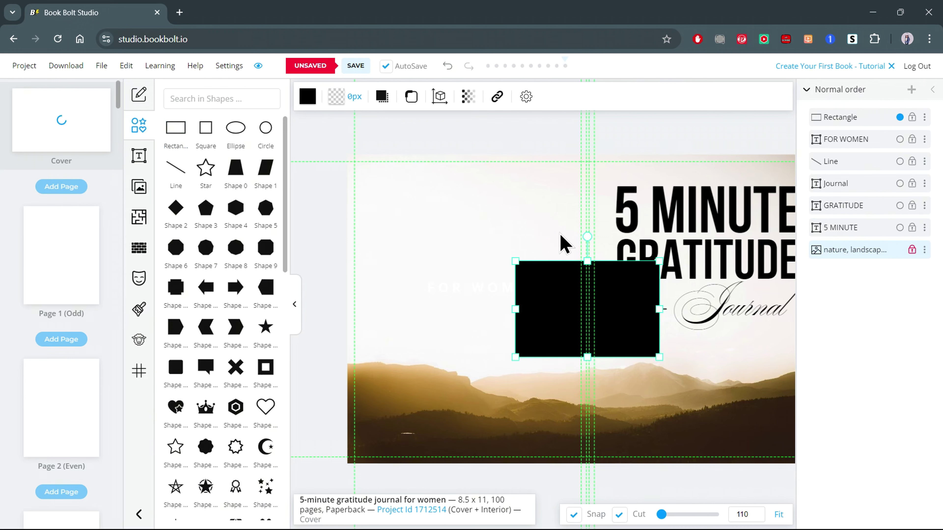
drag(588, 261, 574, 347)
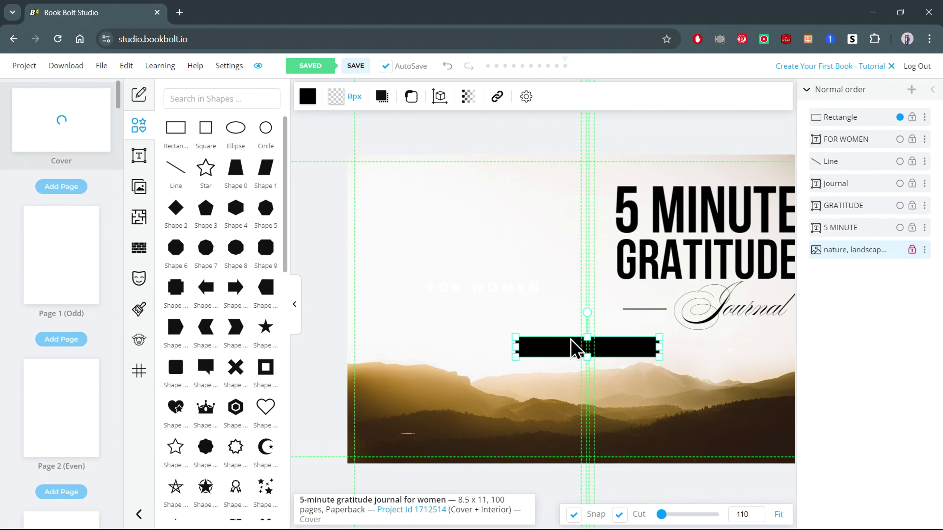
drag(515, 348, 535, 349)
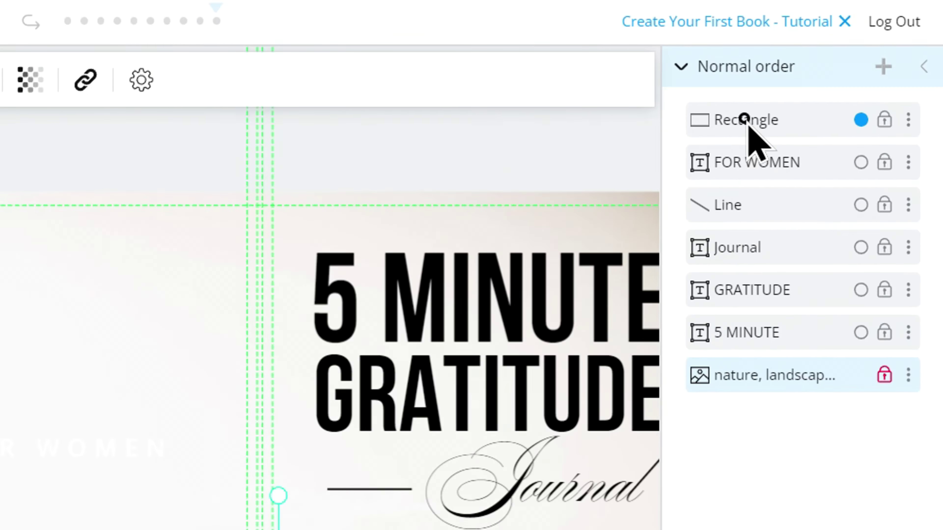
drag(748, 126, 758, 206)
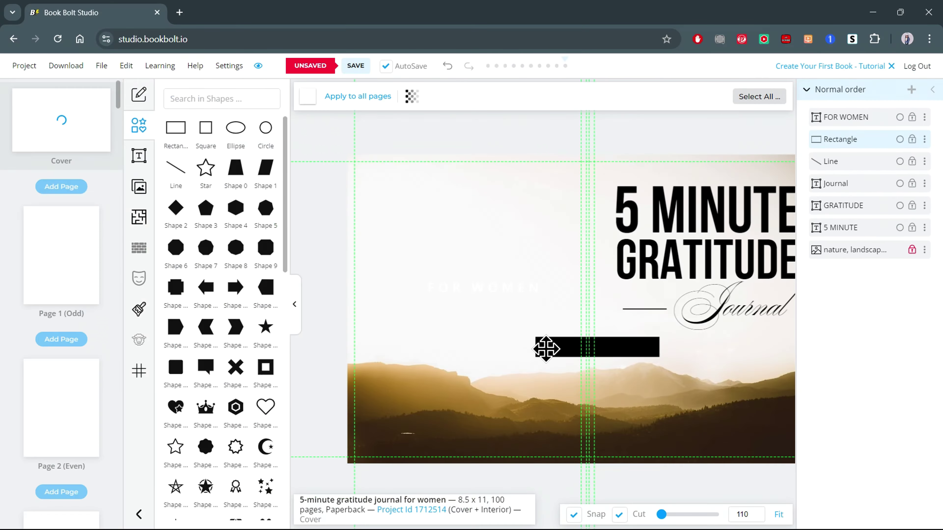
drag(546, 348, 439, 286)
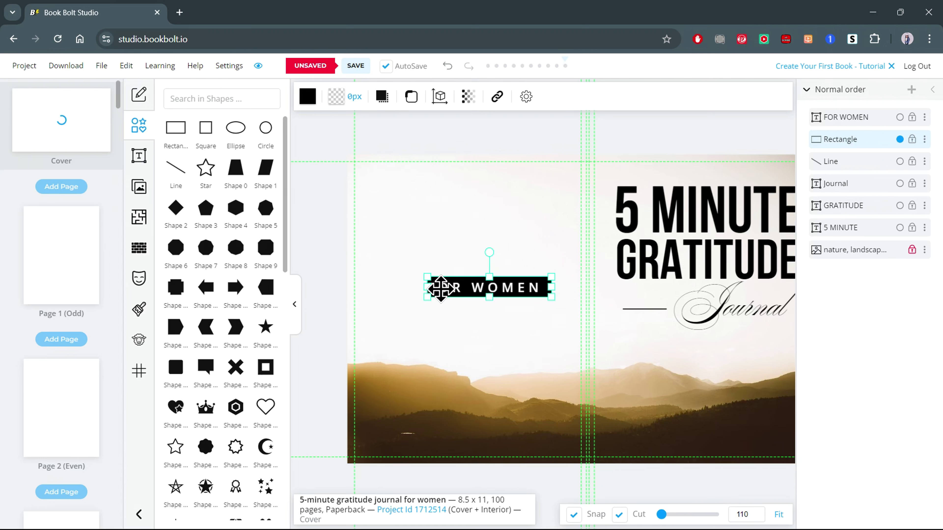
Move the FOR WOMEN label and bar beneath Journal and shrink them.
click(296, 306)
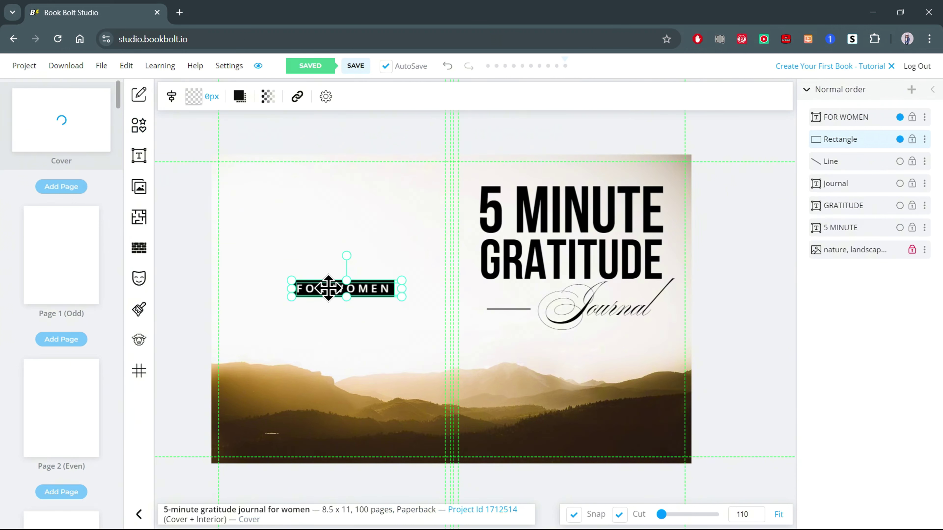
drag(328, 289, 607, 335)
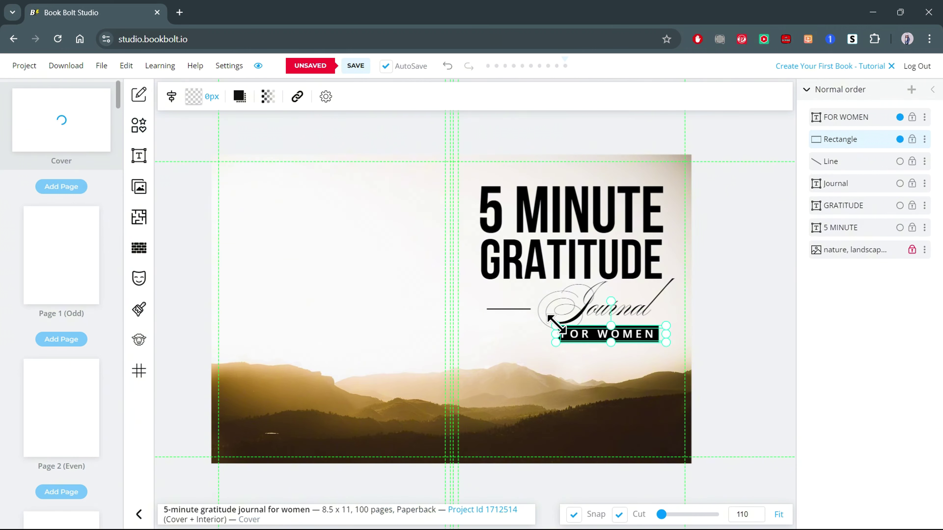
drag(667, 342, 609, 338)
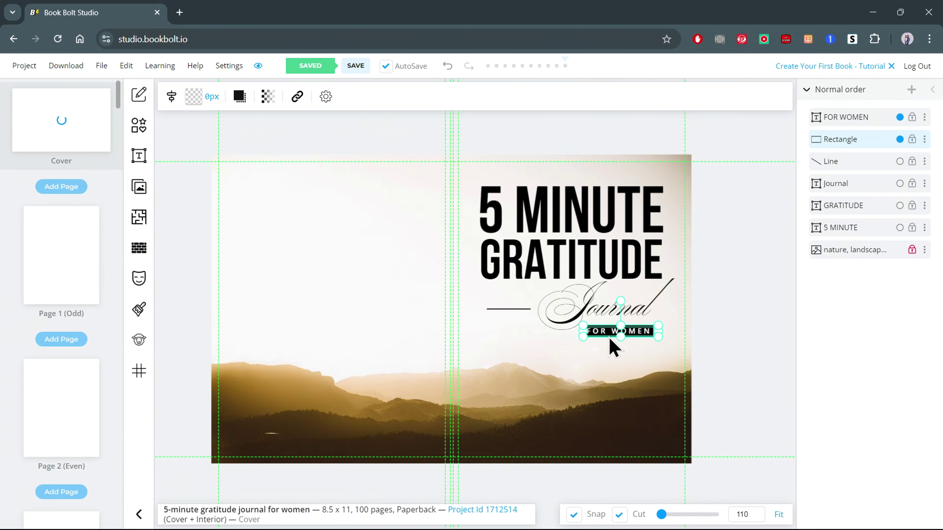
click(744, 337)
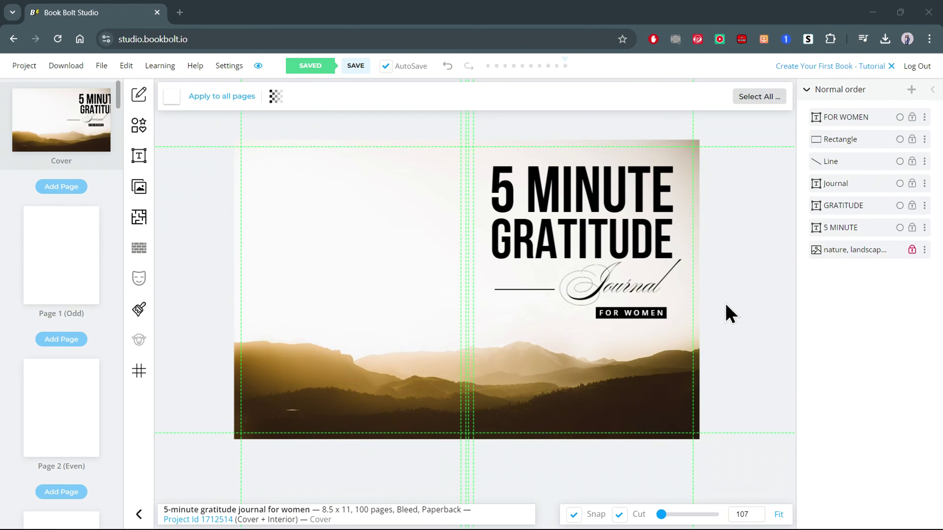
Switch to the first interior page and browse the Interior Templates Library.
click(69, 249)
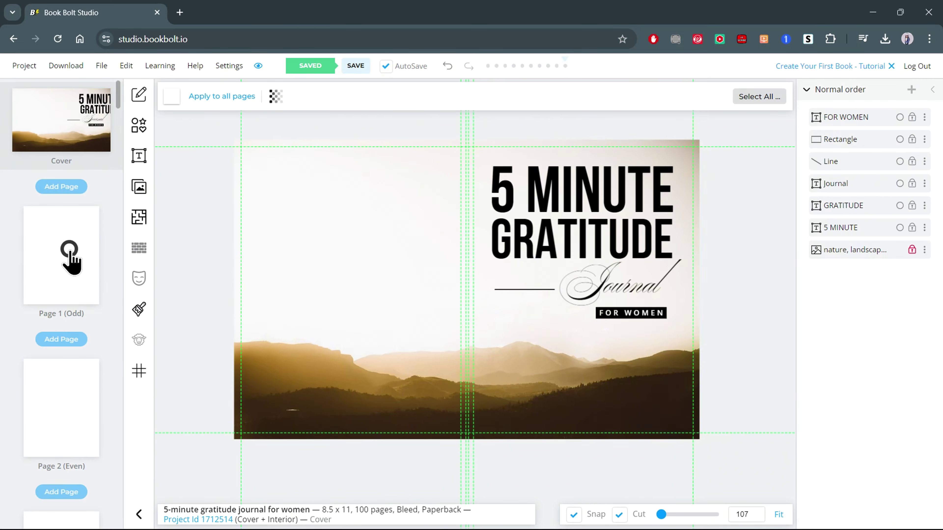
click(142, 224)
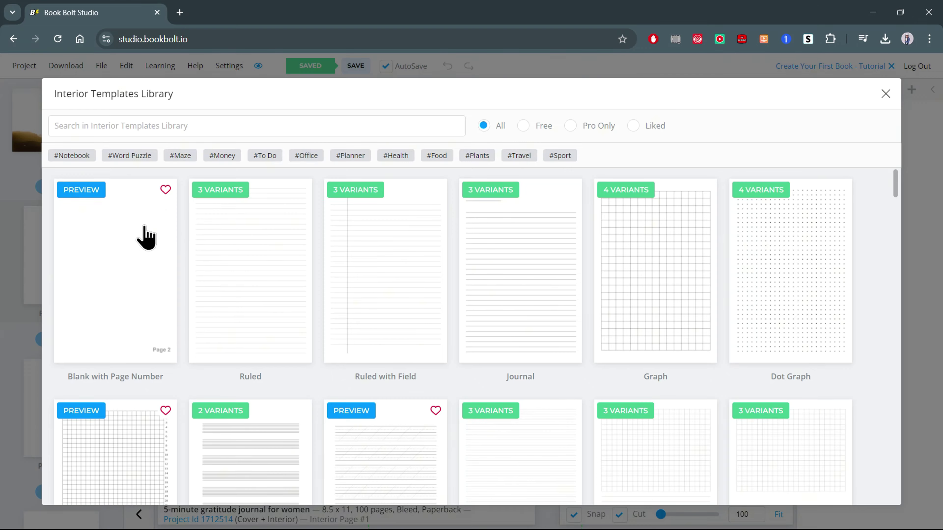
scroll(146, 238, down, 3)
scroll(147, 237, down, 2)
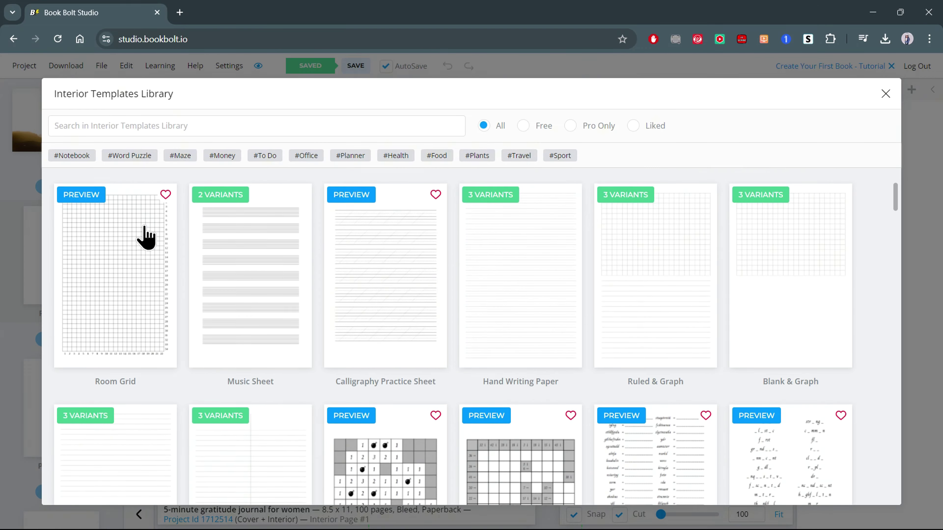
scroll(146, 238, down, 1)
scroll(147, 238, down, 1)
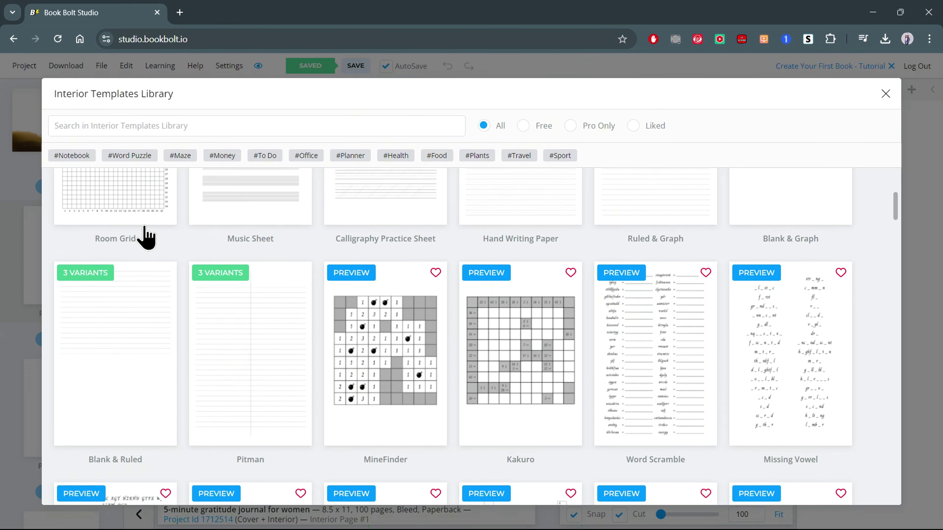
Search the templates for 'journal' and pick the Gratitude Journal template.
click(162, 129)
text(journal)
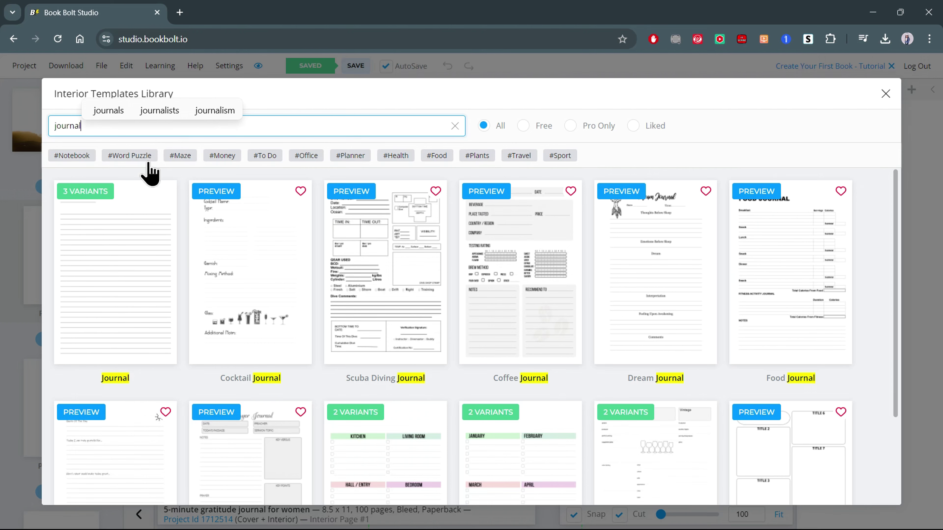
scroll(203, 286, down, 1)
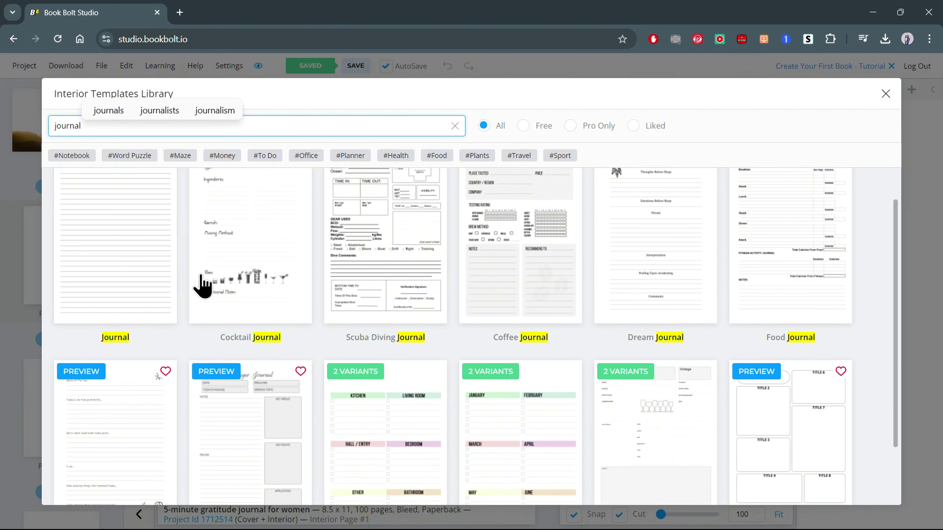
scroll(203, 286, down, 2)
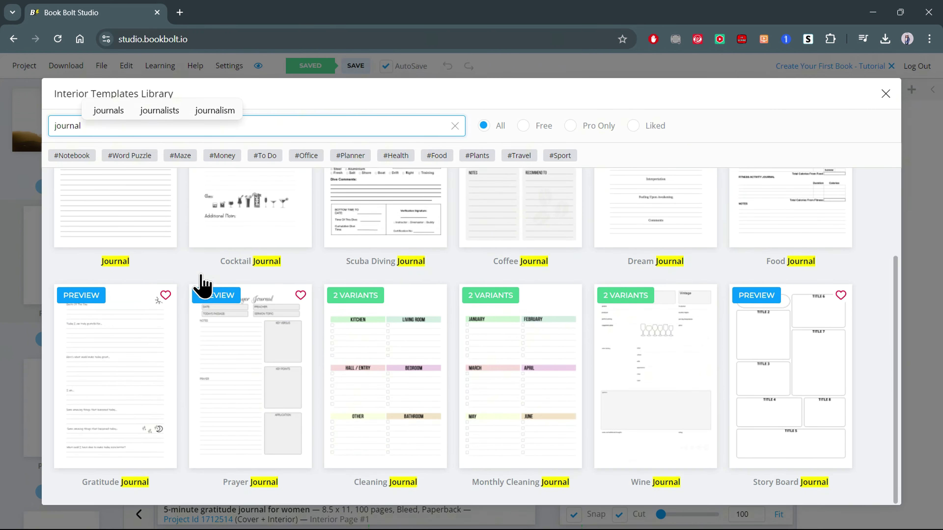
drag(149, 482, 79, 492)
click(78, 491)
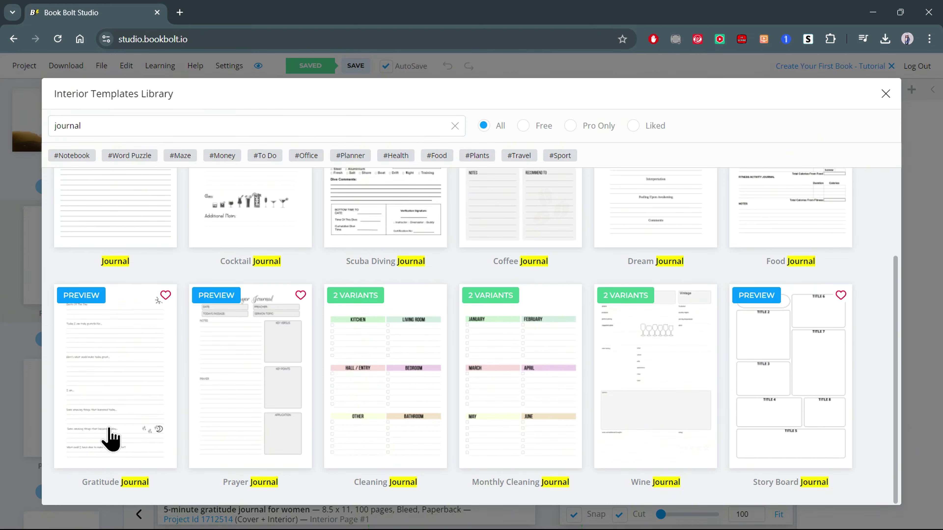
click(121, 375)
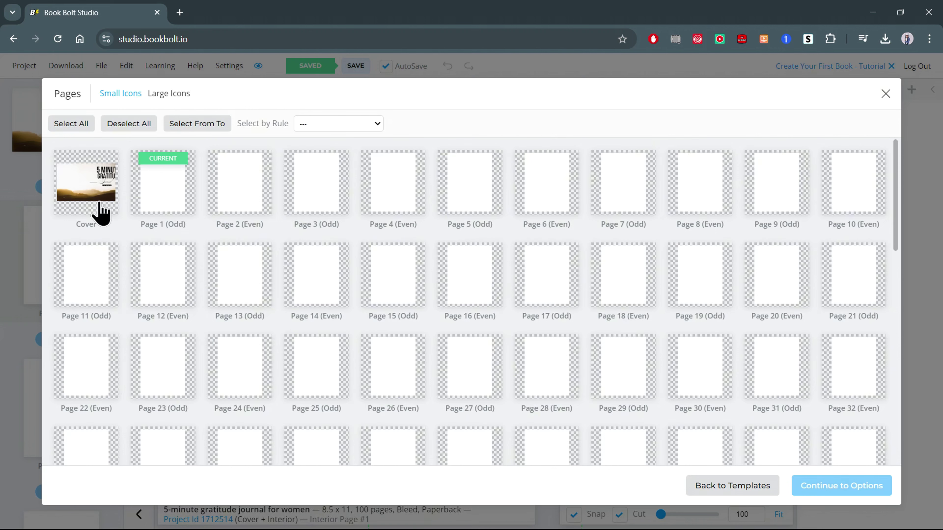
Apply the template to all pages except the Cover using 'Resize and fill whole Work Area'.
click(74, 126)
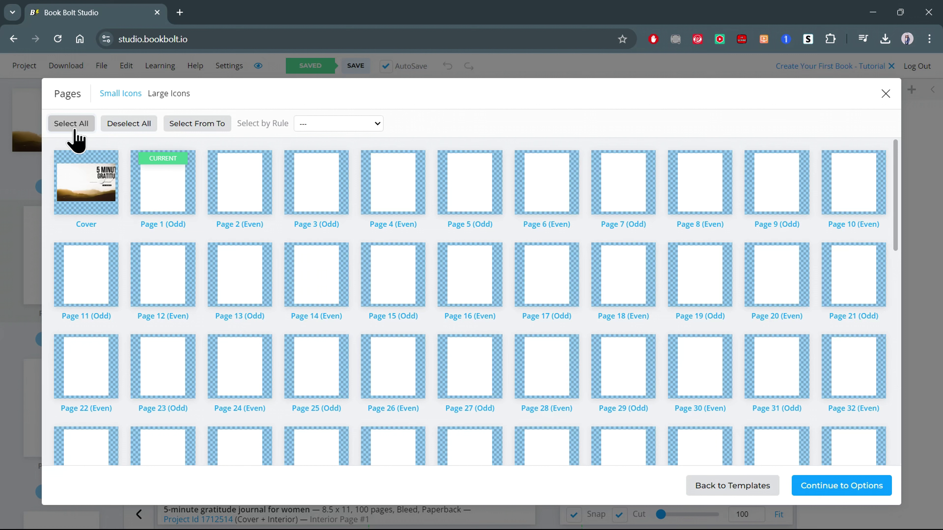
click(89, 188)
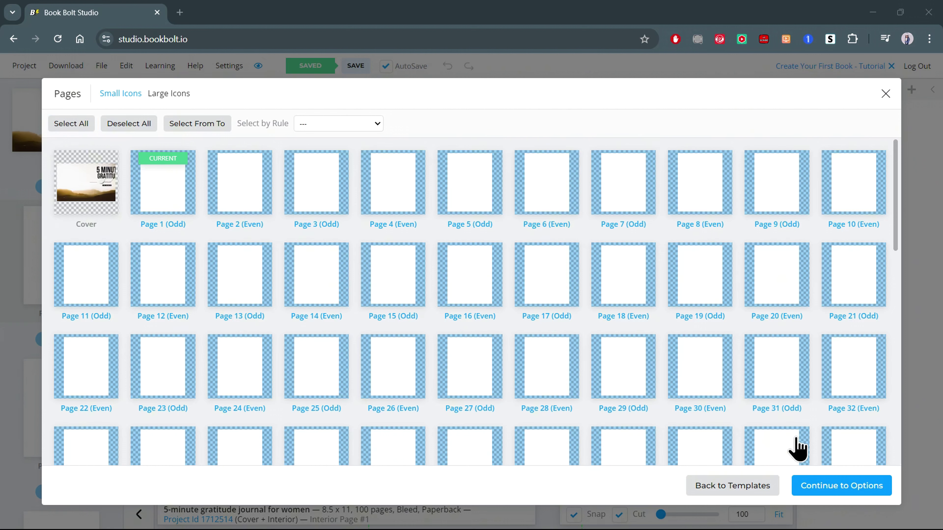
click(824, 487)
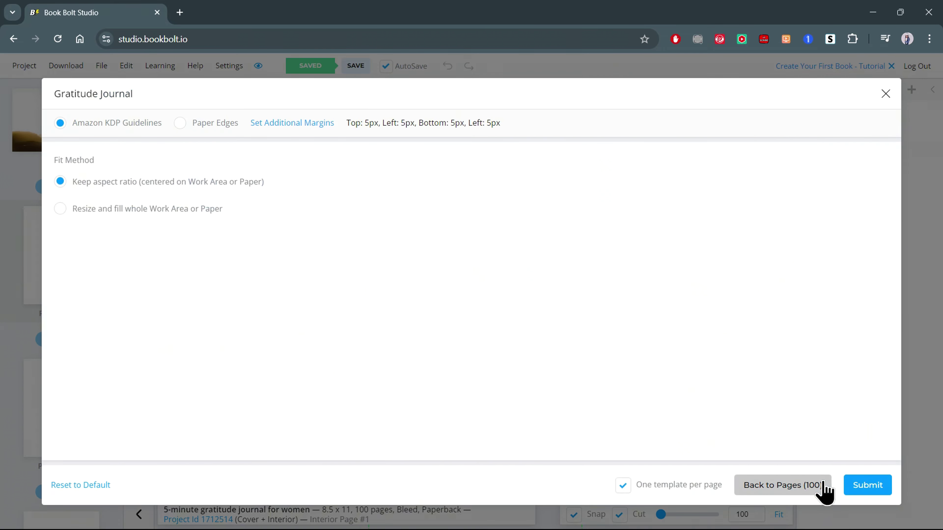
click(62, 212)
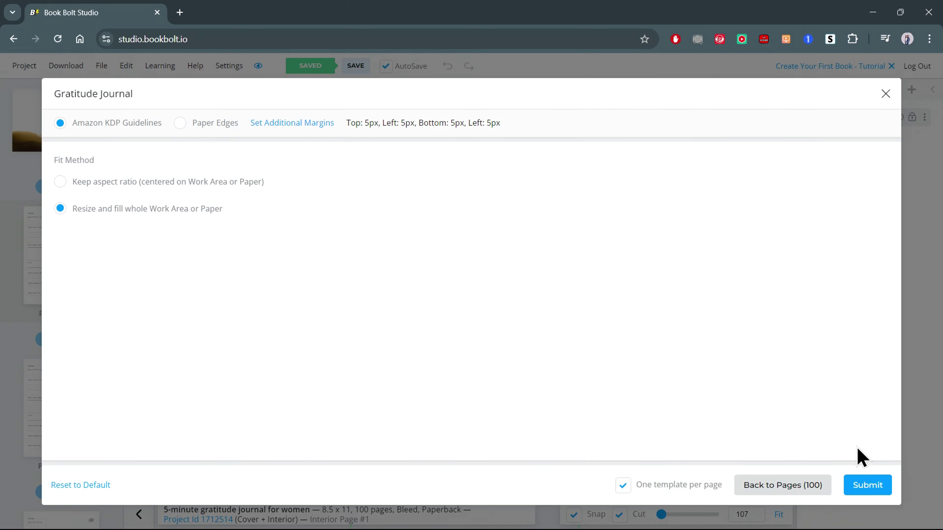
click(866, 487)
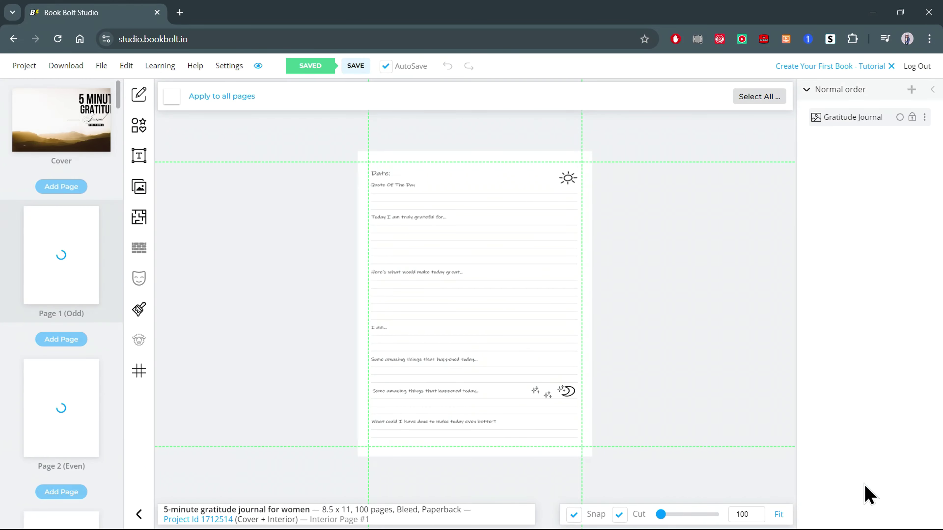
Scroll through the interior pages to check the gratitude layout.
scroll(419, 177, up, 4)
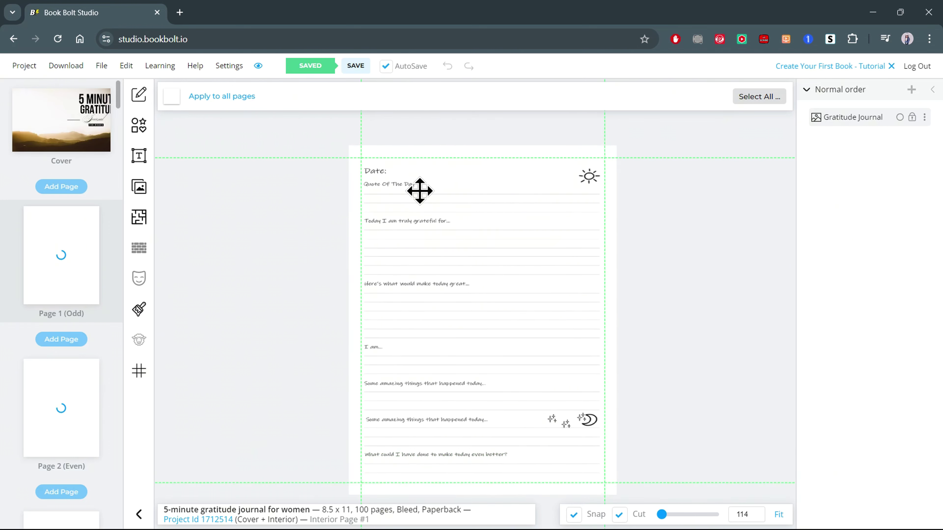
scroll(427, 173, up, 4)
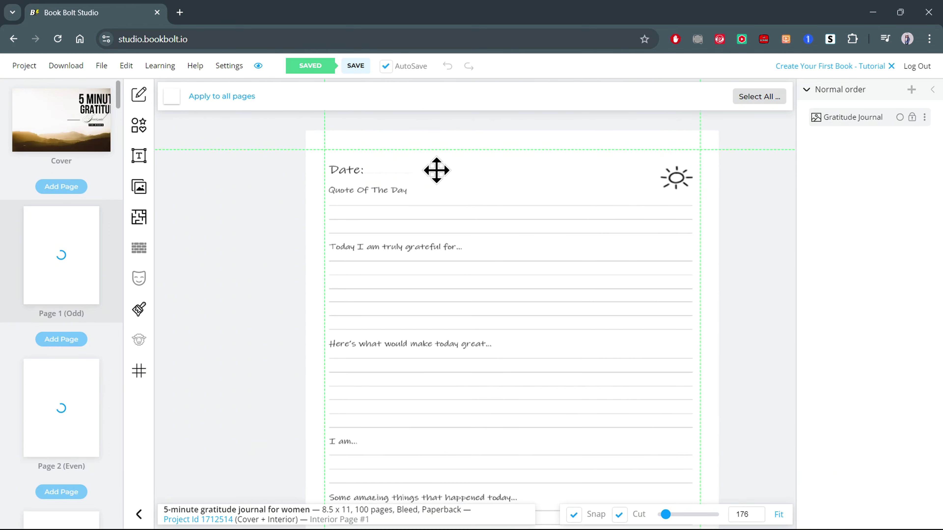
scroll(436, 170, down, 7)
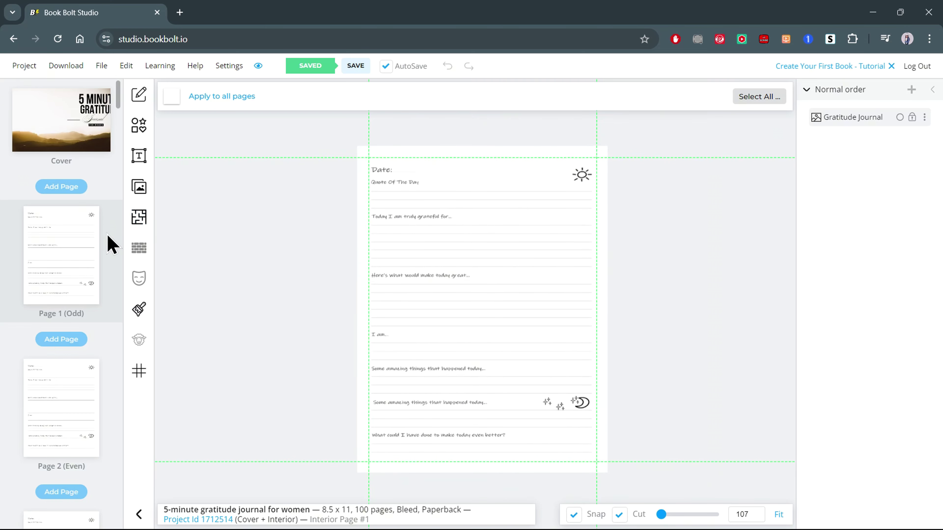
scroll(101, 241, down, 4)
scroll(100, 240, down, 2)
scroll(101, 239, up, 6)
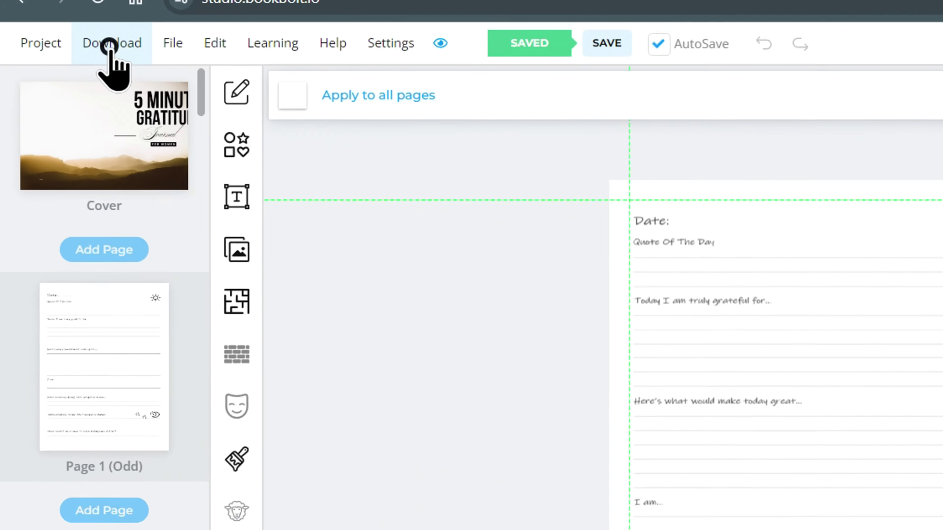
Download the project as CMYK (Printed Books) and open the Paperback Interior PDF.
click(65, 68)
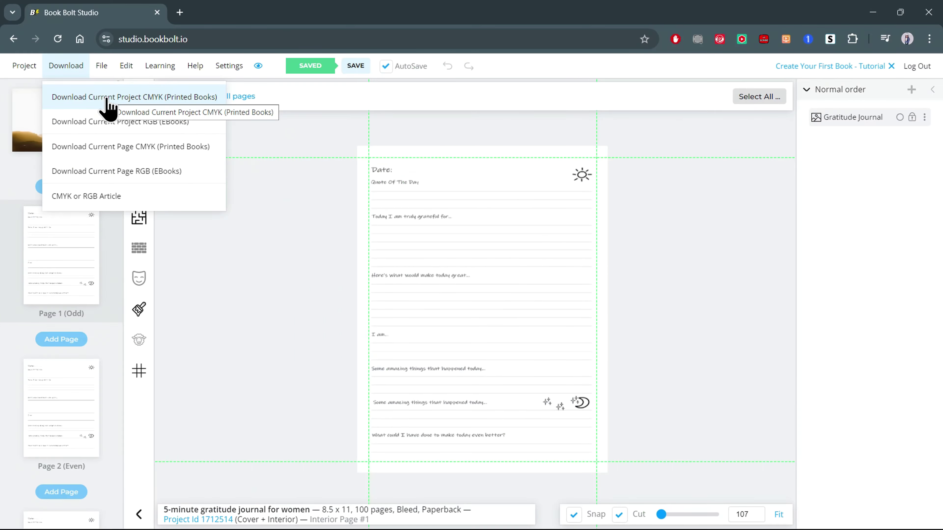
click(108, 99)
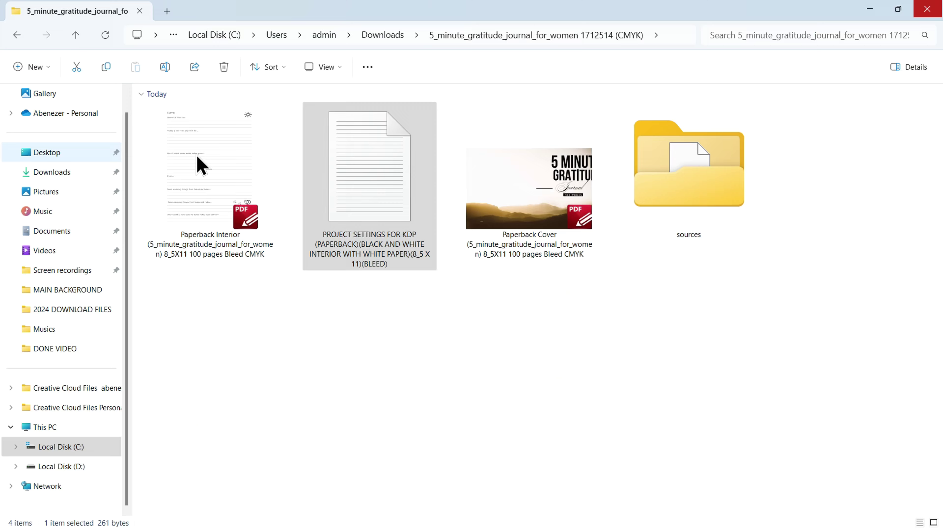
click(245, 164)
double_click(248, 165)
scroll(336, 221, down, 2)
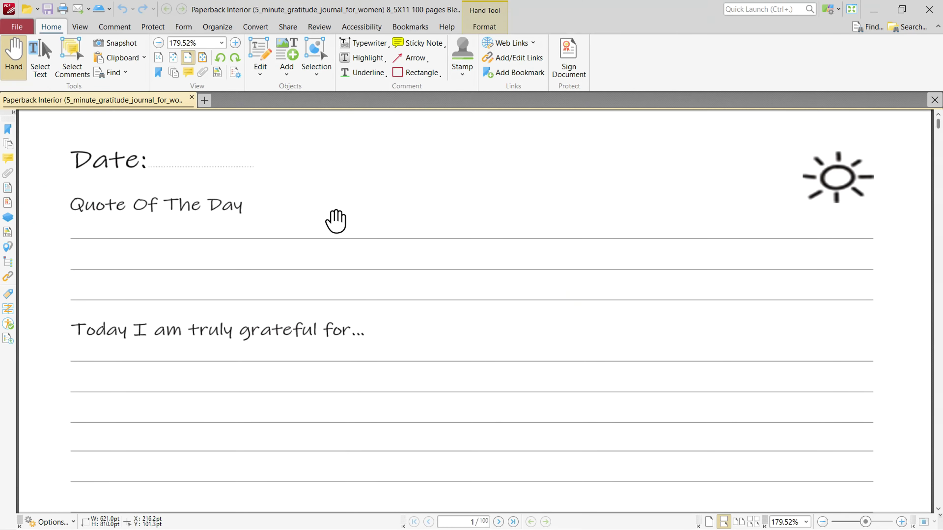
scroll(336, 221, down, 2)
scroll(196, 342, down, 1)
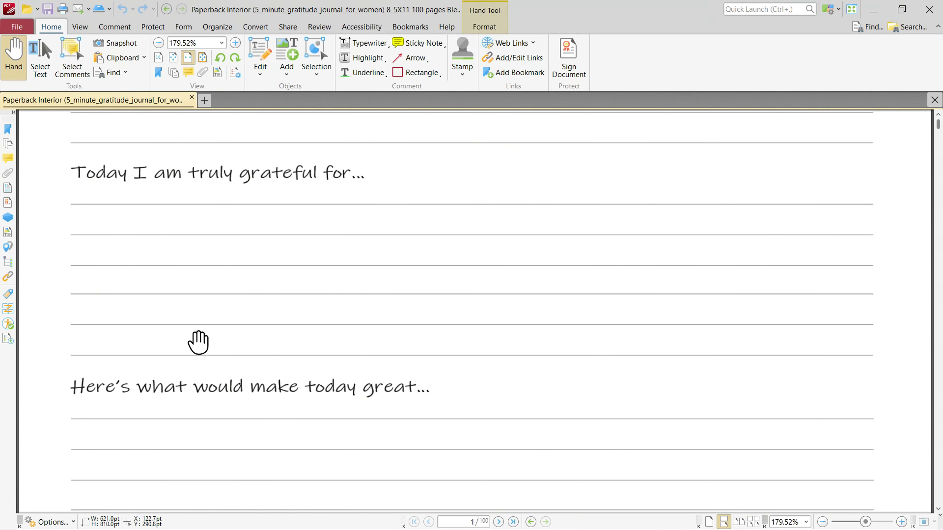
scroll(199, 342, down, 3)
scroll(358, 321, down, 5)
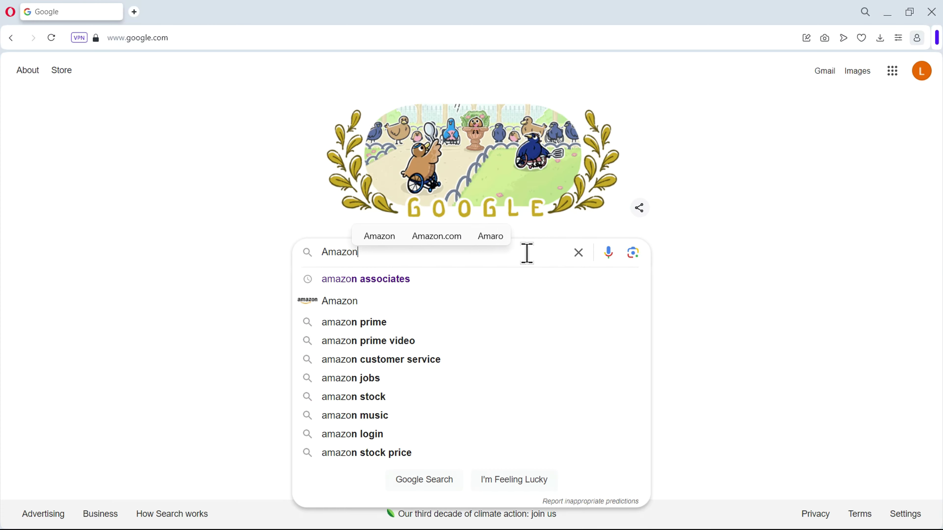
Search Google for 'Amazon kdp' and open the Kindle Direct Publishing site.
text(kdp)
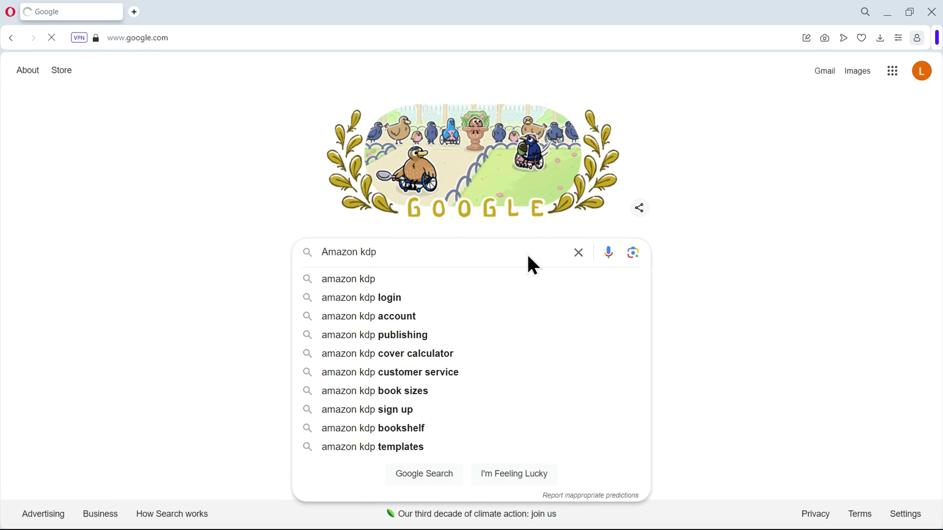
key(Return)
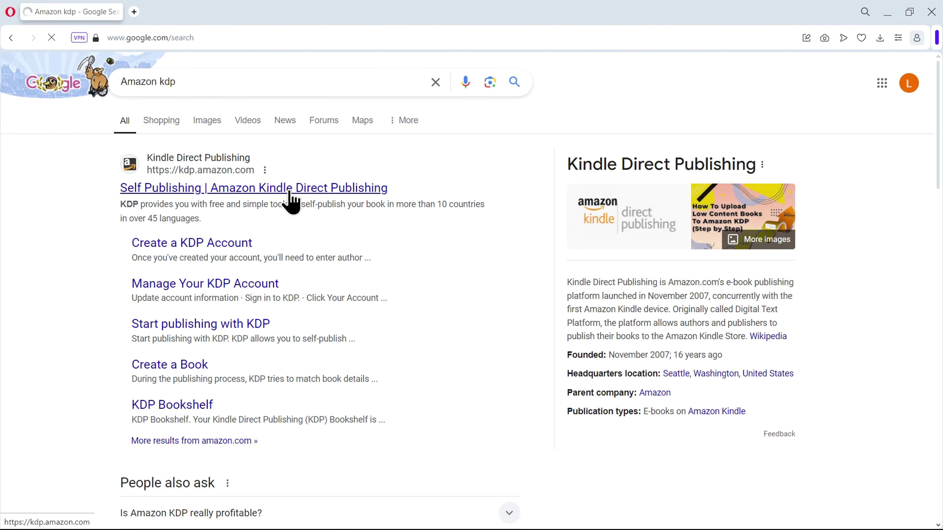
click(293, 200)
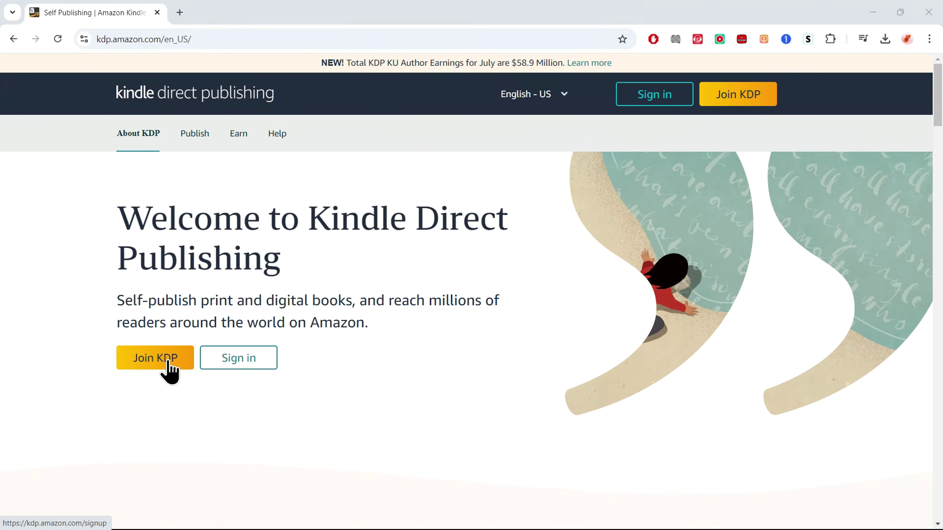
Sign up for a KDP account with the user's name, e-mail and password.
click(170, 372)
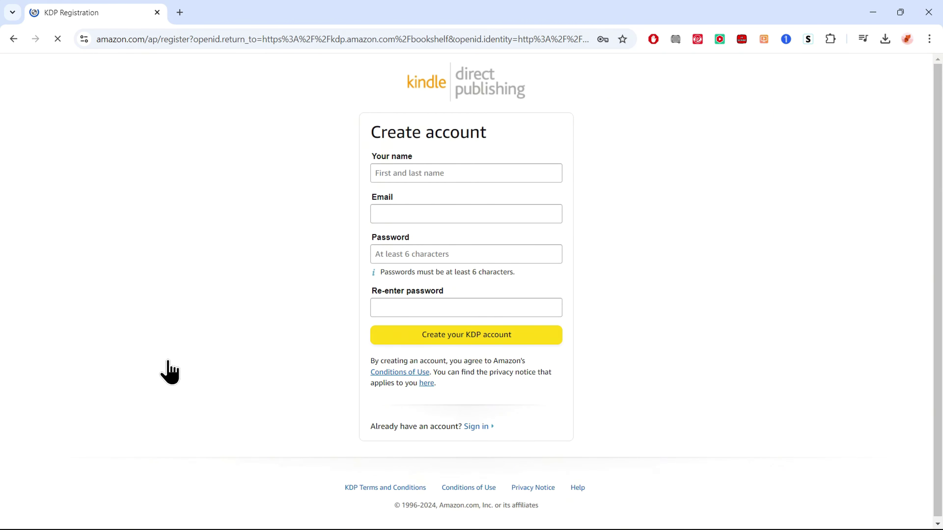
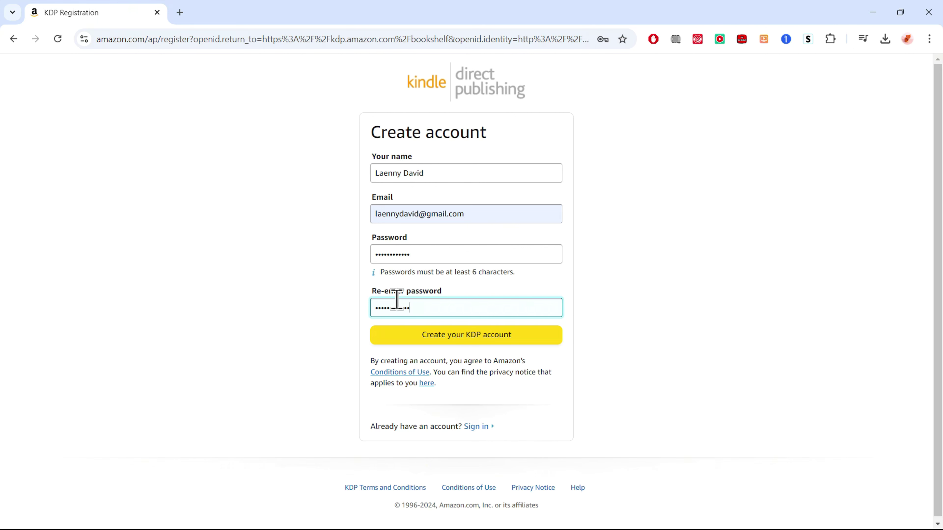
click(459, 332)
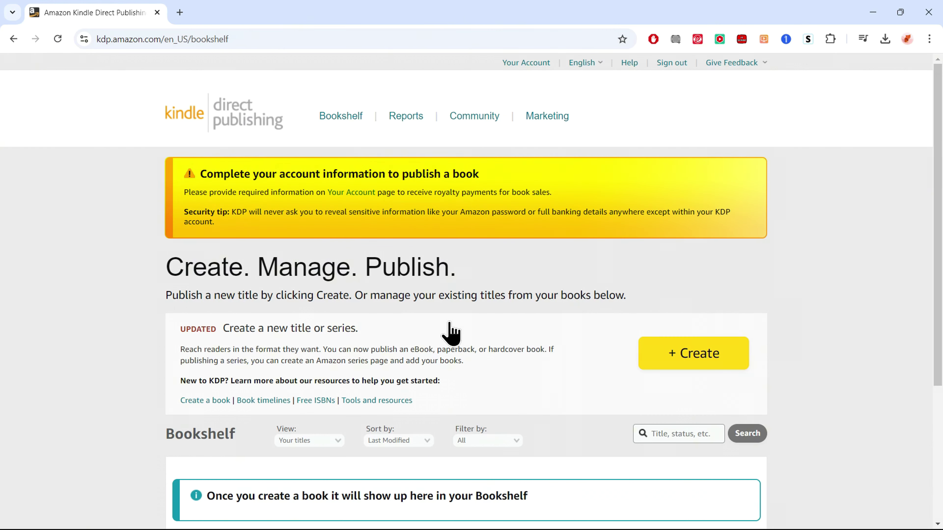
Open the account information page and enter the legal full name.
click(349, 195)
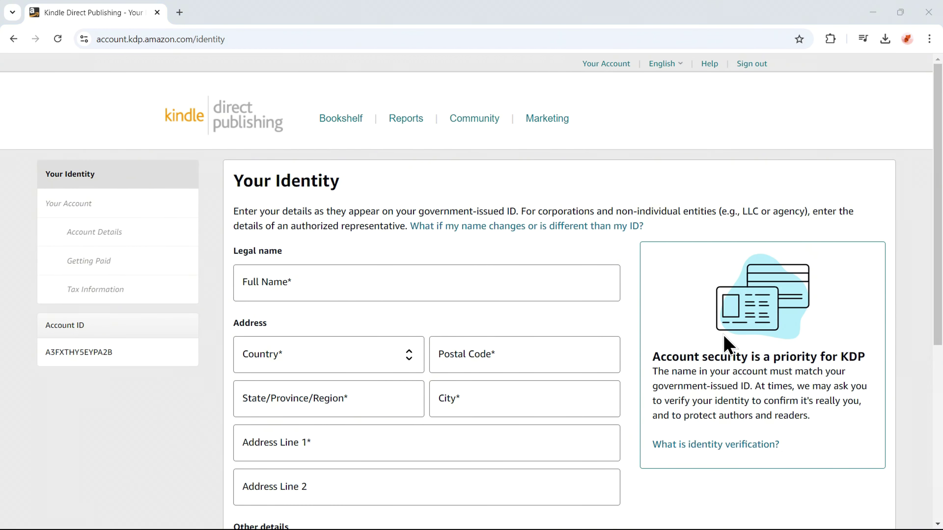
scroll(724, 343, down, 3)
click(455, 197)
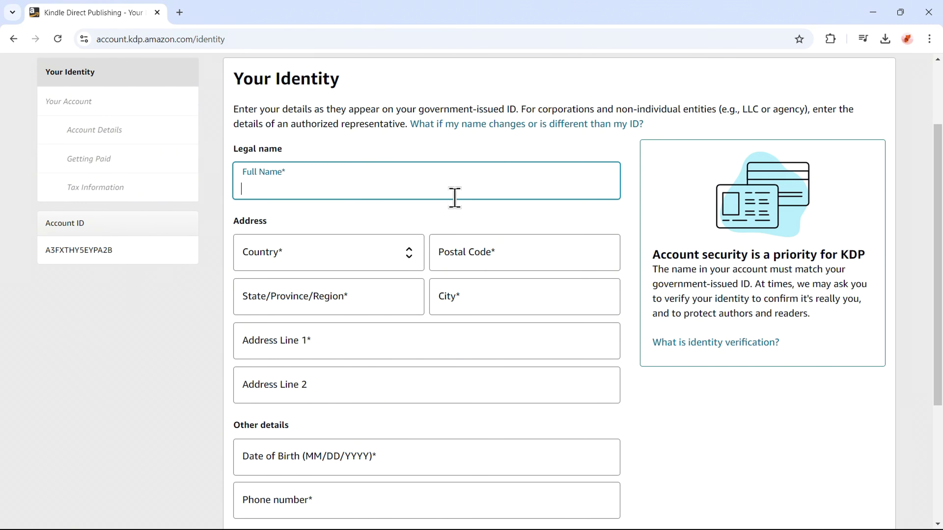
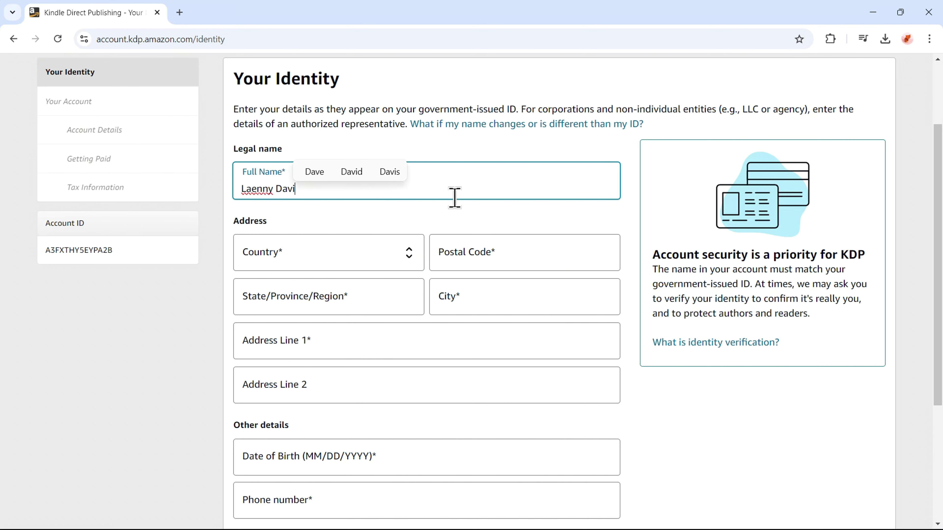
Enter the address: country United States, postal code, state New York, city New York, street line.
click(390, 245)
click(341, 291)
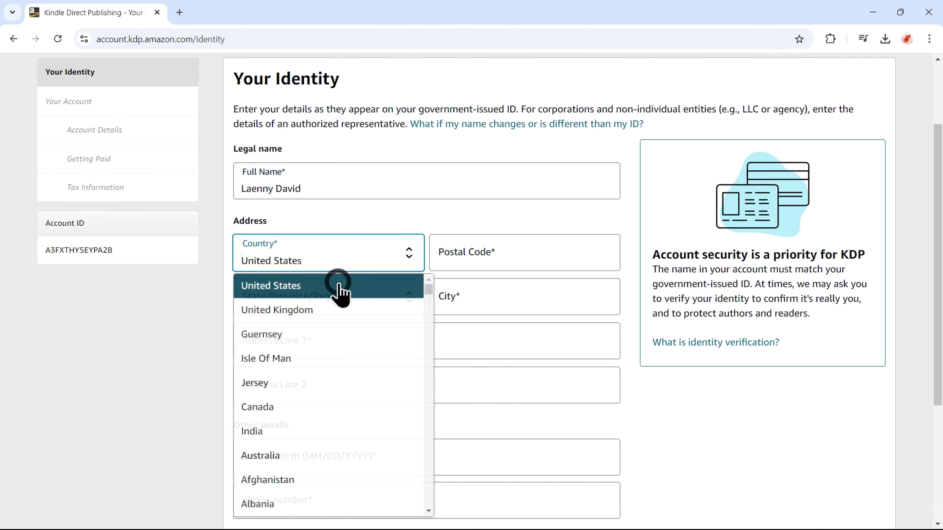
click(483, 263)
text(14609)
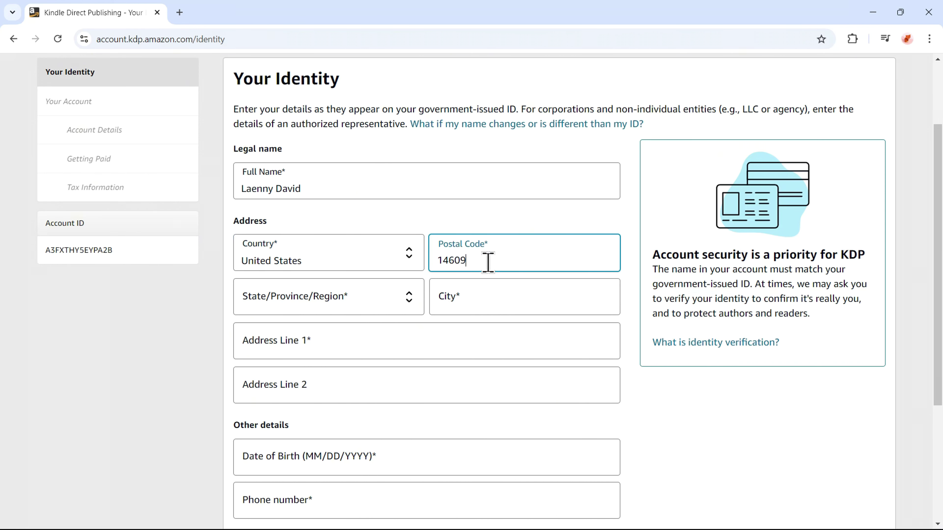
click(338, 302)
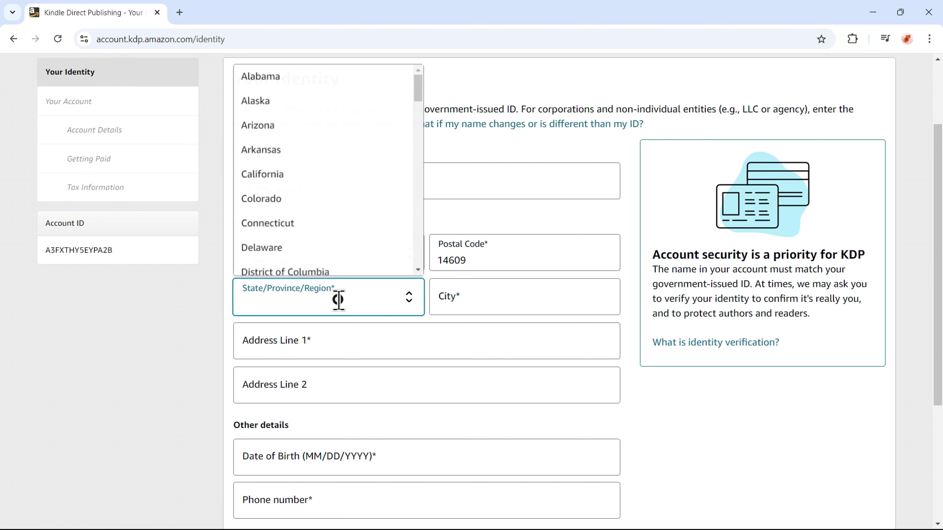
drag(419, 104, 427, 185)
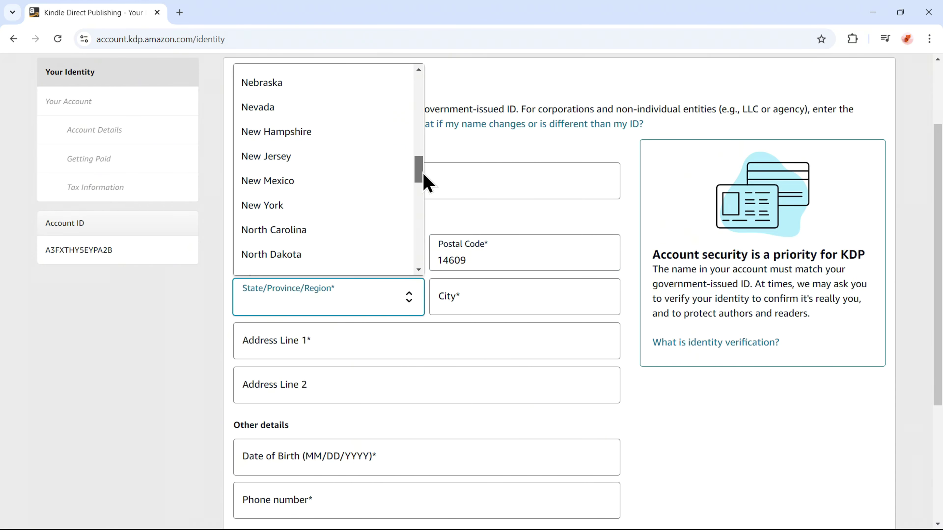
click(322, 214)
click(447, 296)
text(New)
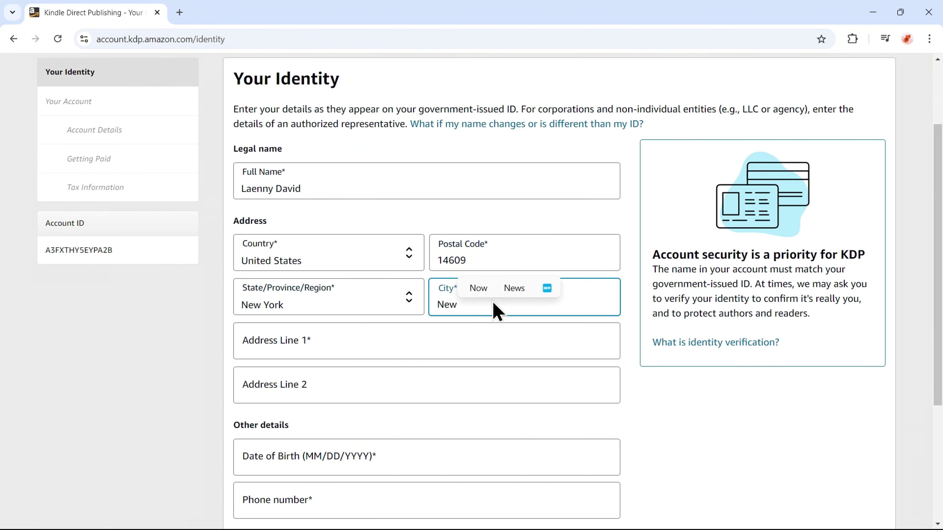
text( York)
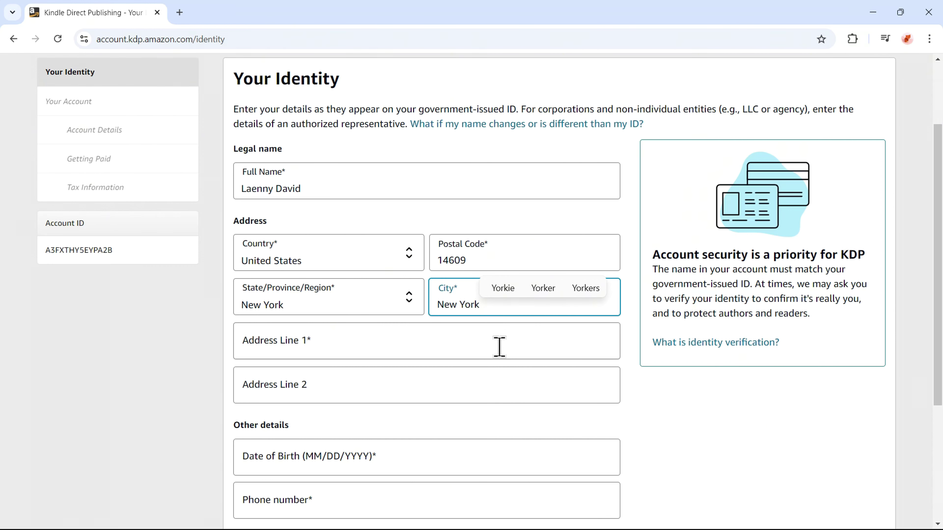
click(497, 343)
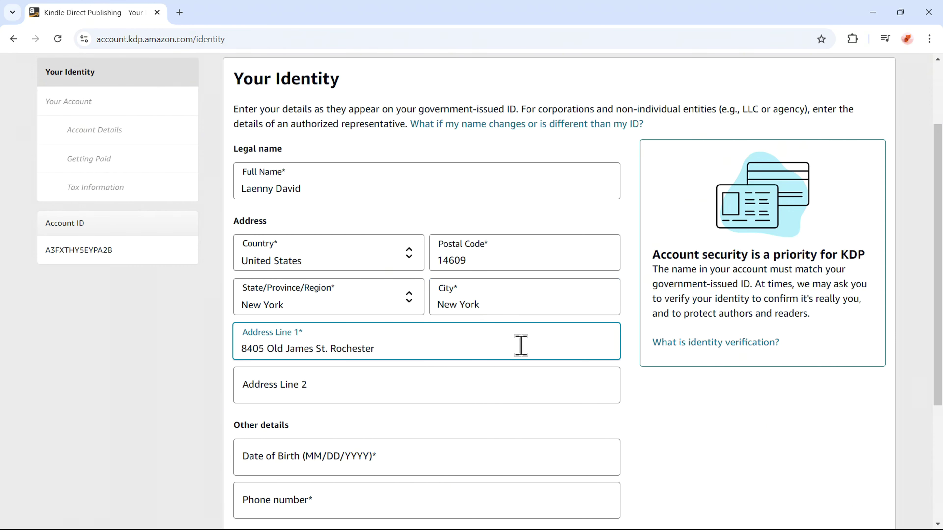
Fill in the date of birth and phone number fields.
scroll(485, 341, down, 1)
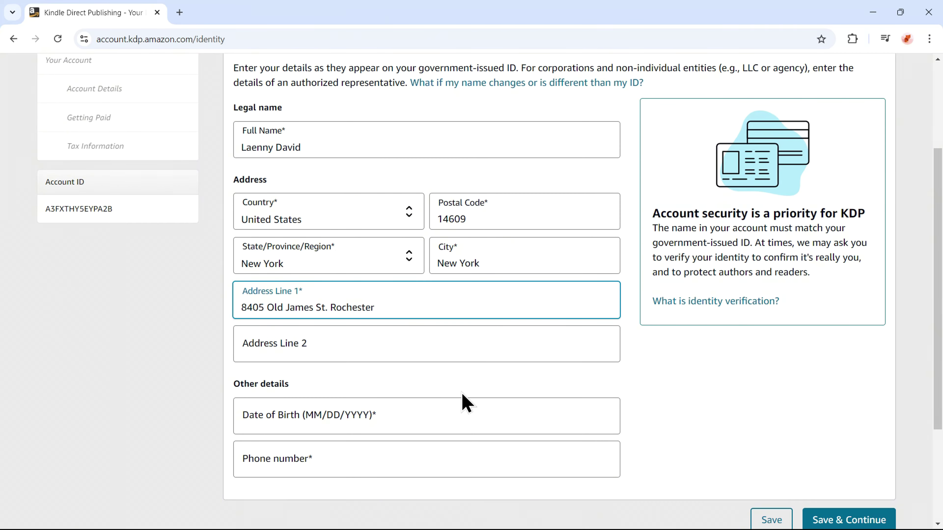
click(440, 421)
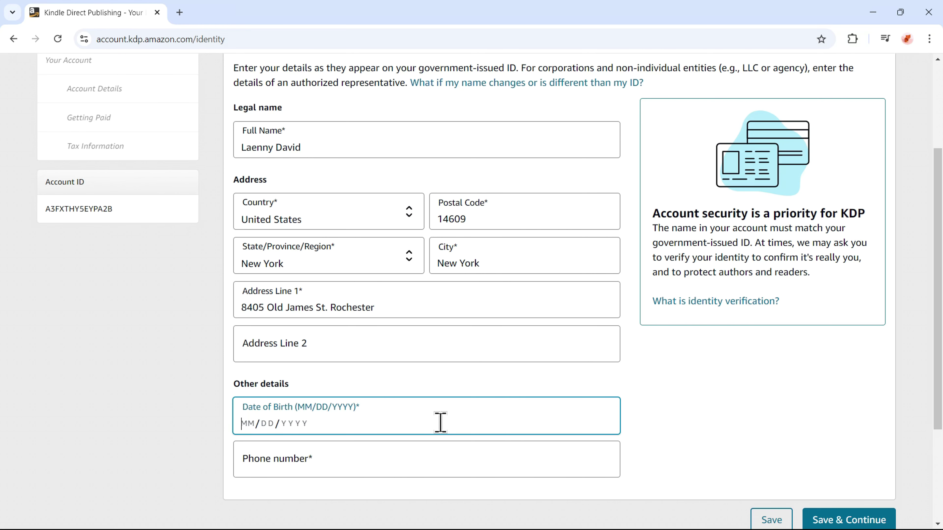
click(430, 463)
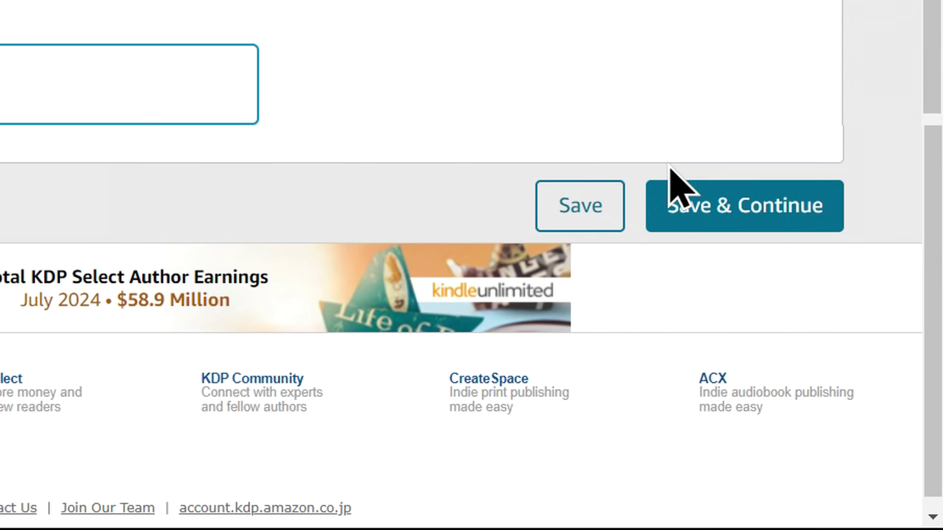
Save the identity details, then save the account details to return to the Bookshelf.
click(741, 216)
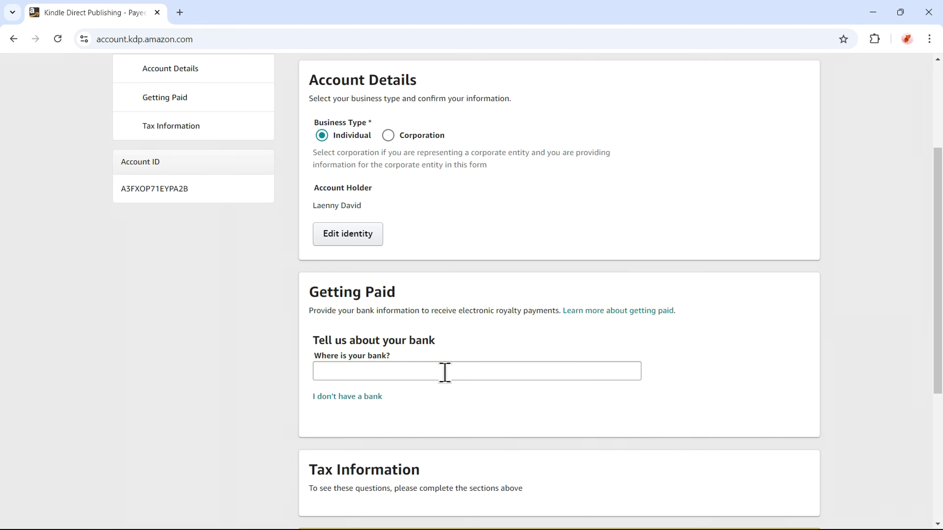
scroll(446, 373, down, 2)
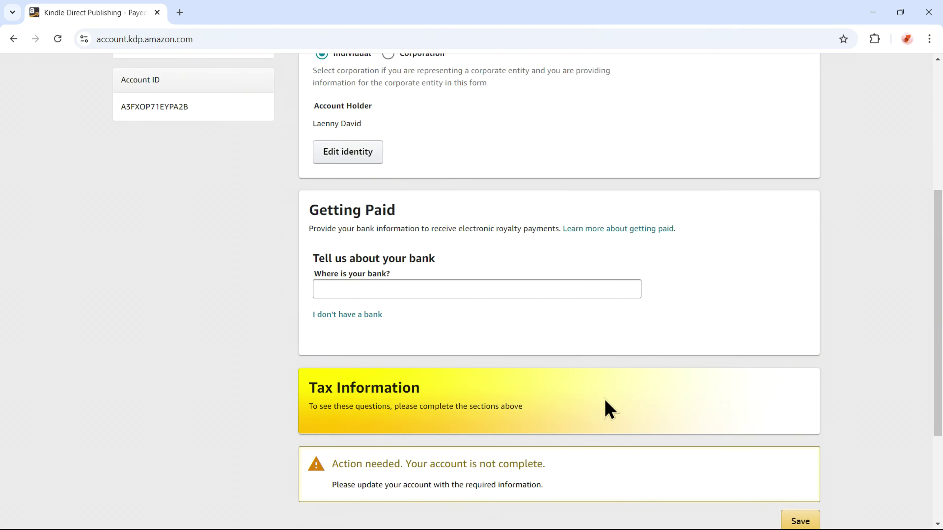
scroll(324, 379, down, 1)
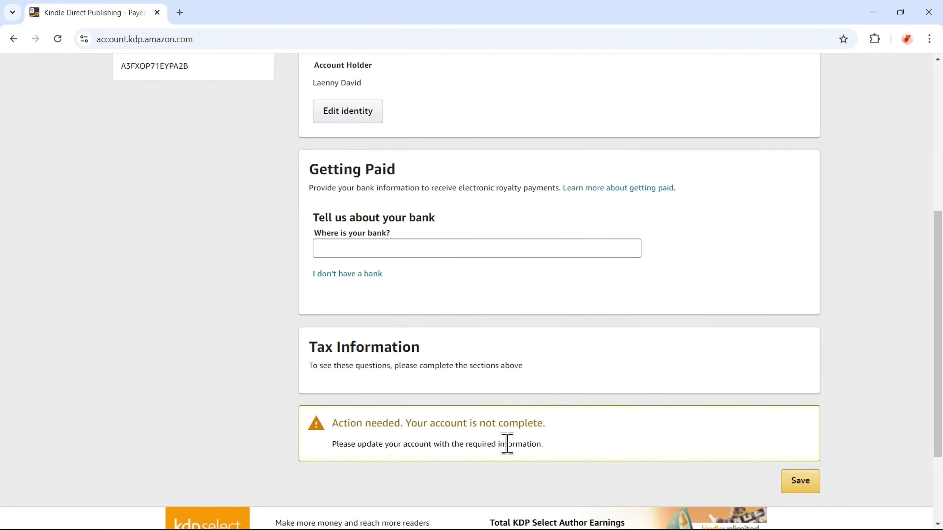
click(802, 487)
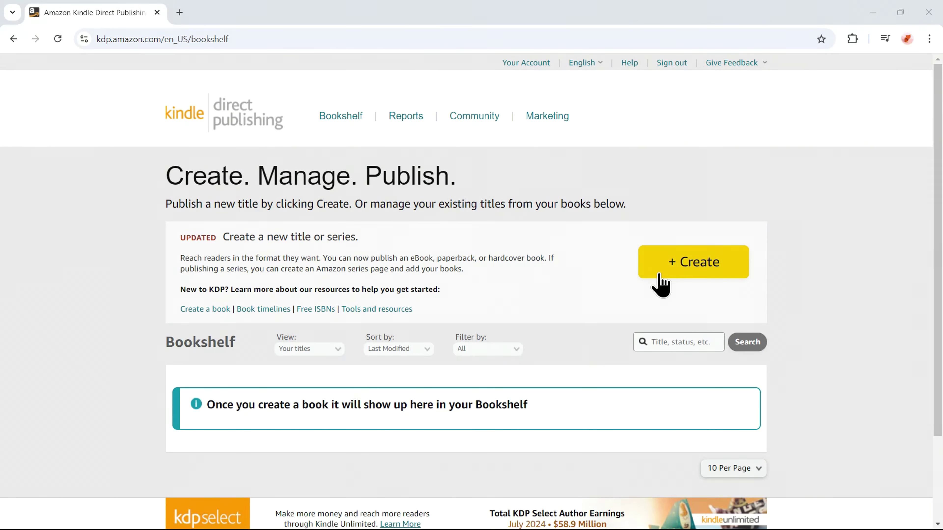
Start a new paperback title from + Create.
click(687, 271)
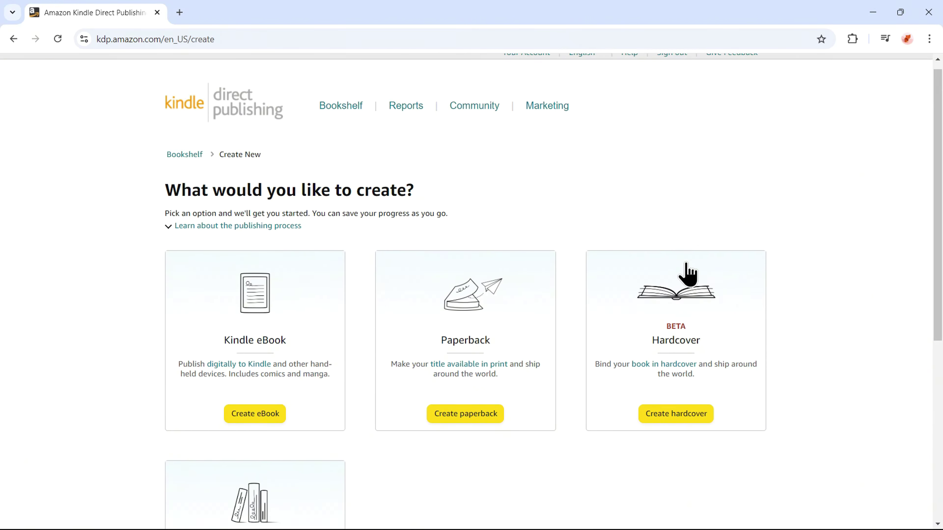
scroll(687, 275, down, 4)
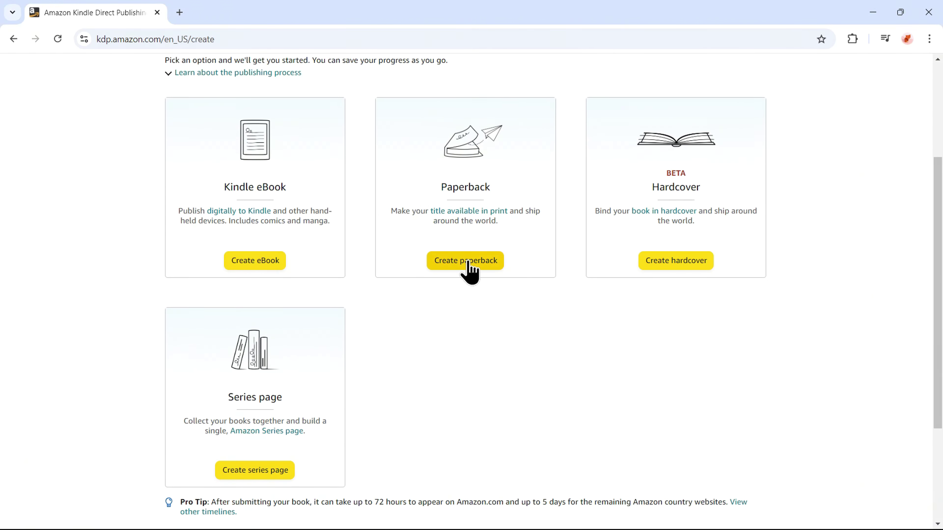
click(462, 268)
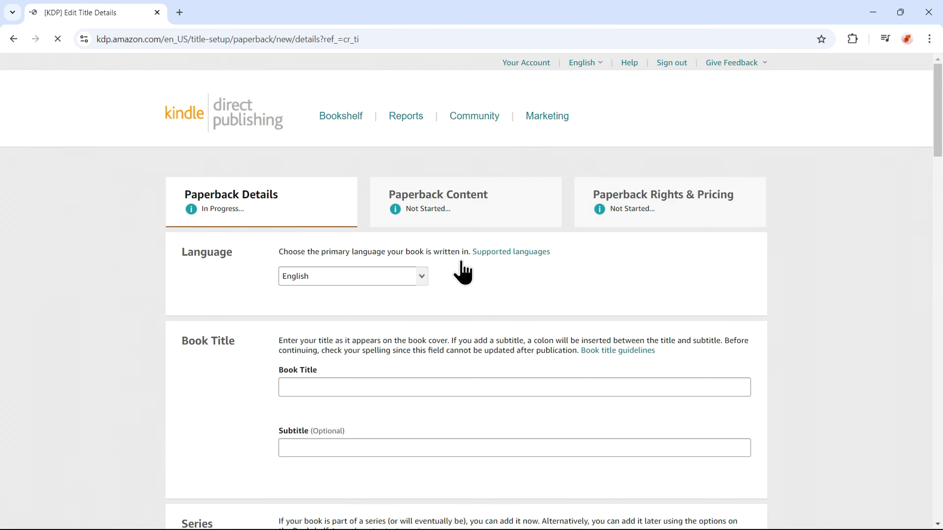
scroll(462, 273, down, 2)
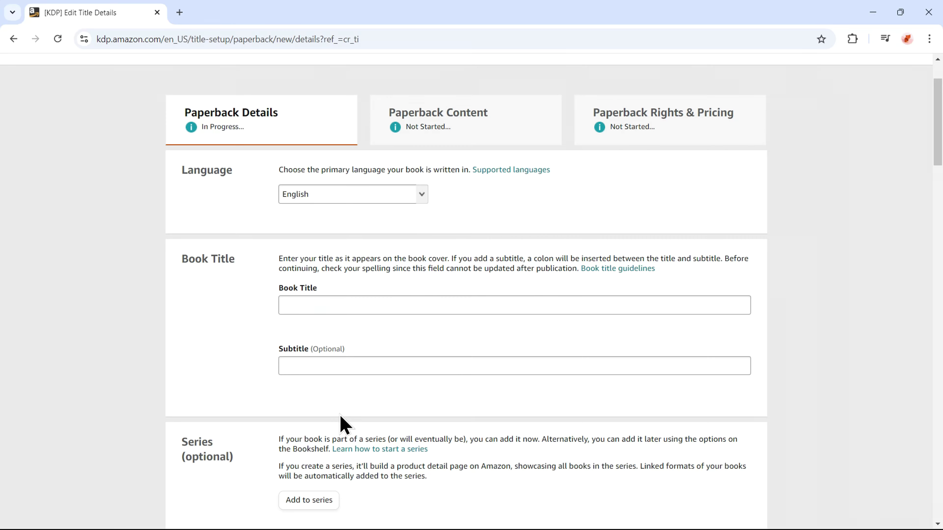
Enter the book title '5-Minute Gratitude Journal for Women'.
click(345, 305)
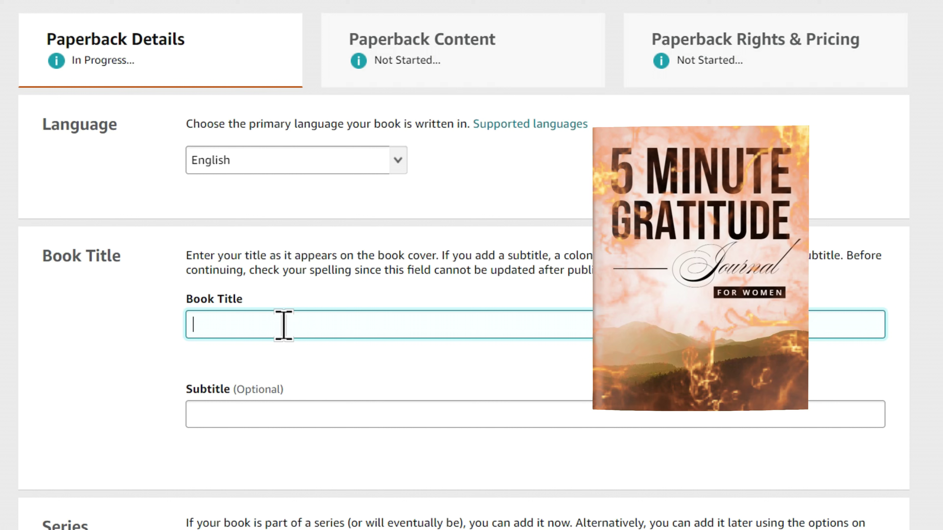
text(5-Minute Gratitude Journal for Women)
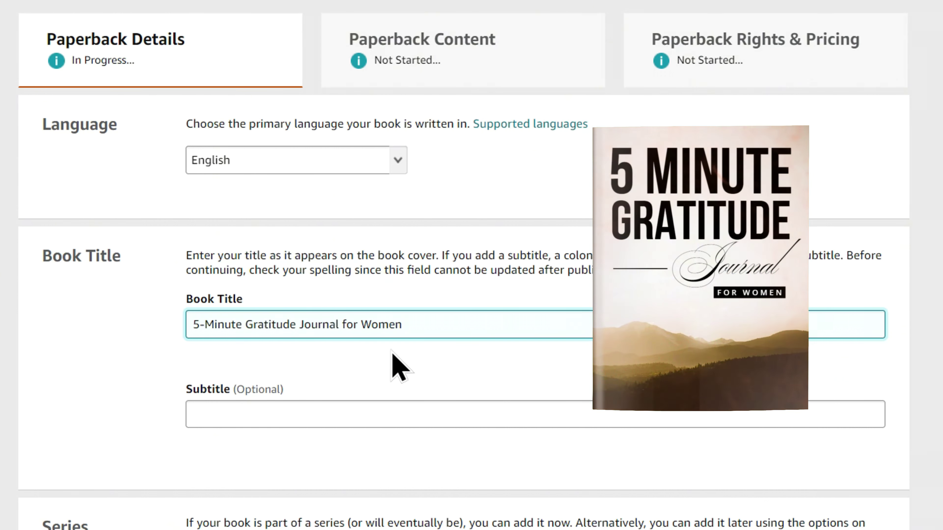
drag(416, 334, 185, 343)
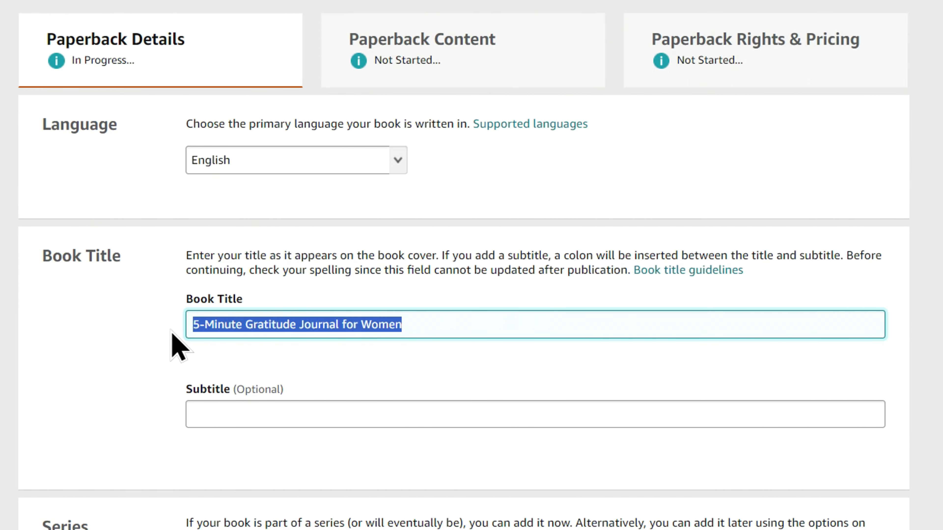
click(157, 344)
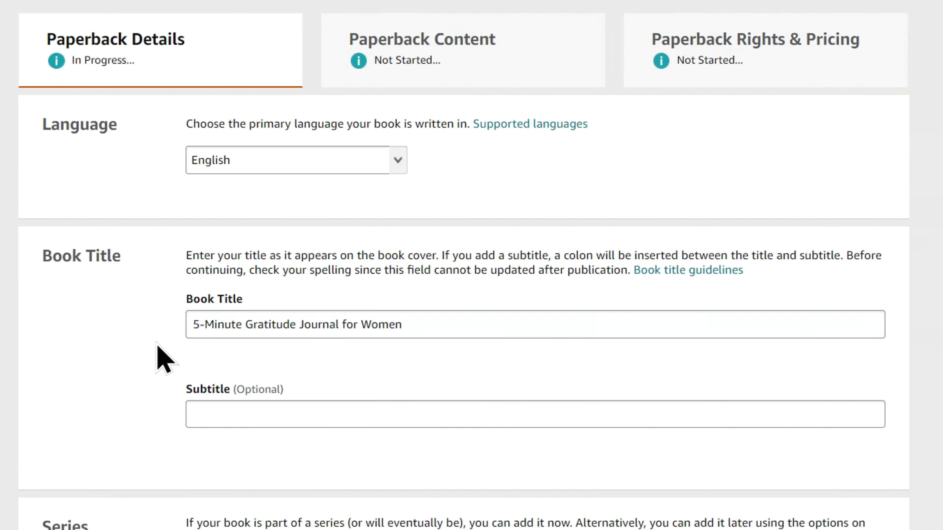
Copy 'gratitude journal for woman' from Book Bolt's keyword table for the subtitle.
click(214, 412)
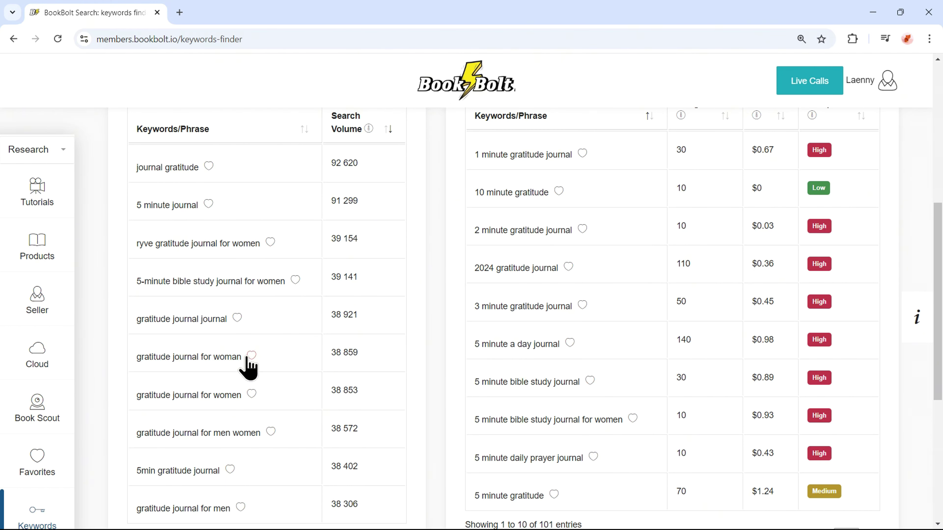
drag(241, 357, 152, 352)
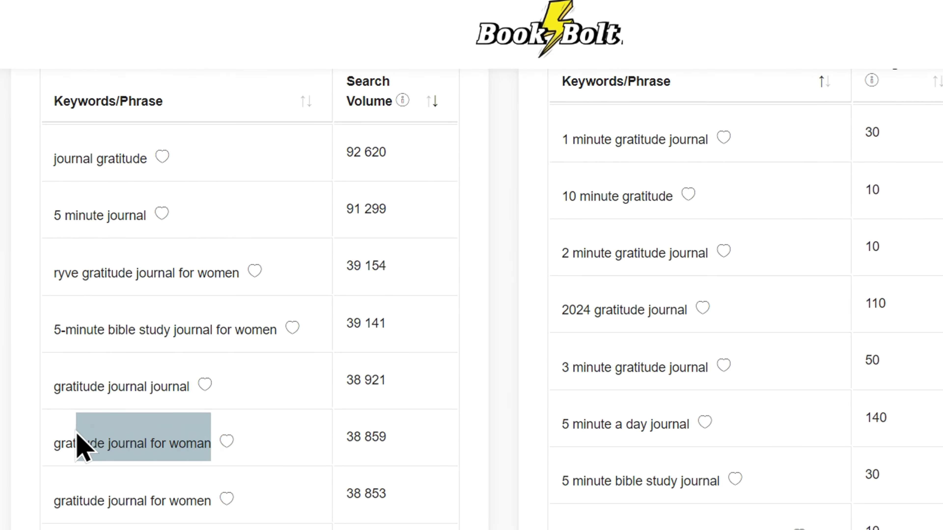
drag(79, 444, 57, 442)
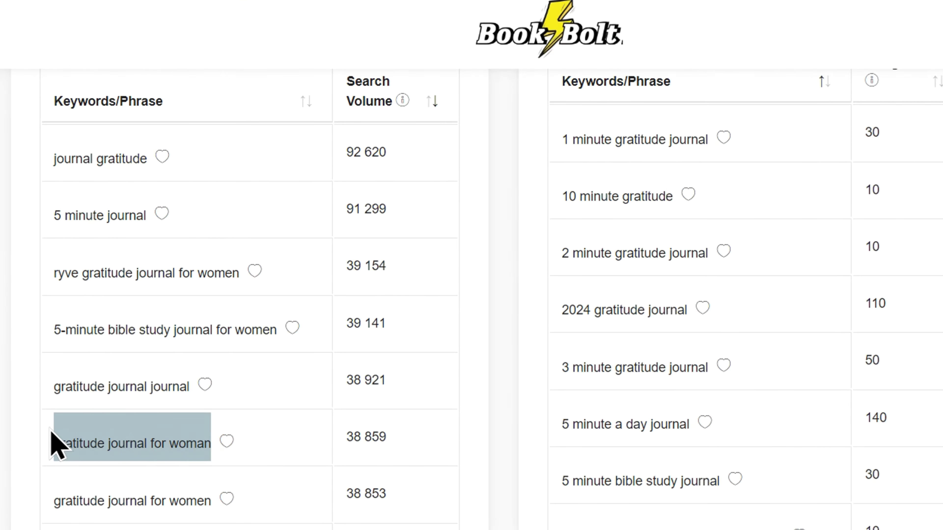
right_click(101, 442)
Paste the copied keyword phrase into the paperback's subtitle field.
click(159, 182)
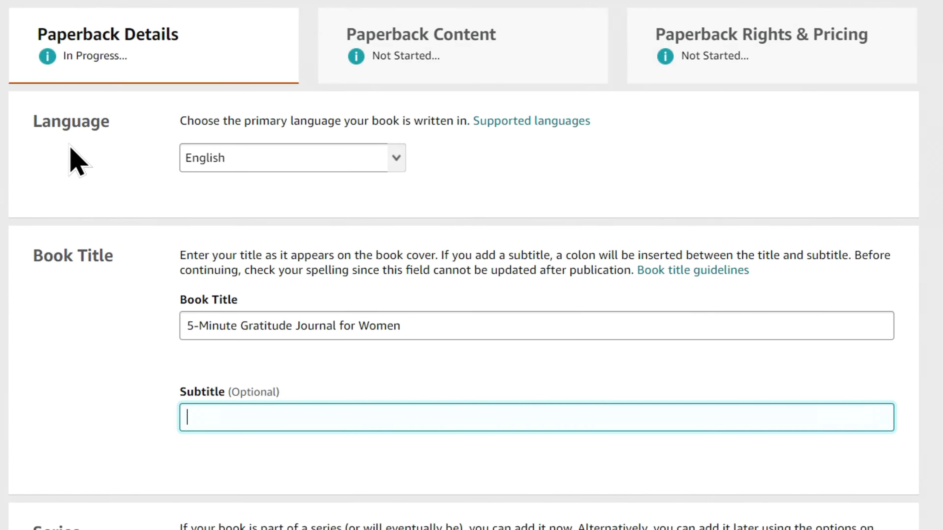
key(ctrl+v)
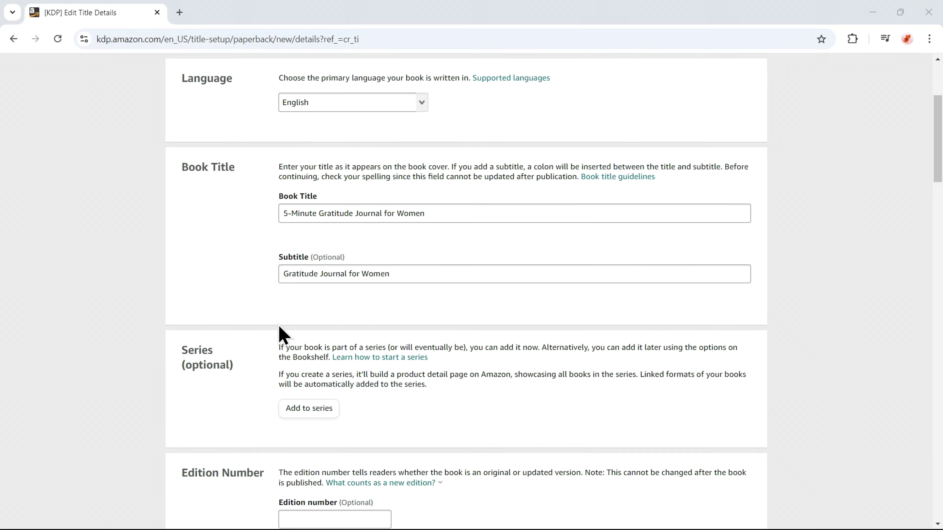
scroll(183, 506, down, 5)
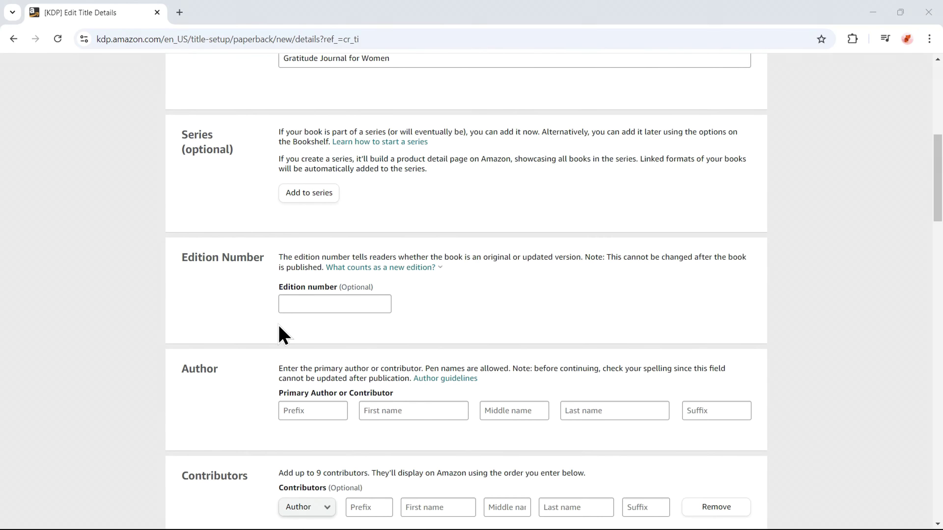
scroll(283, 334, down, 2)
Enter the primary author's first name and last name.
click(381, 331)
text(Laen)
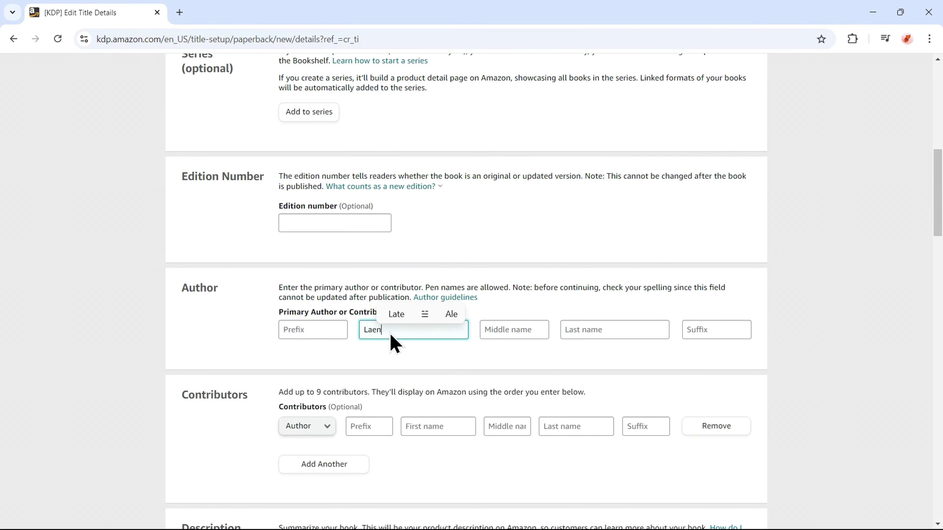
text(ny)
click(627, 332)
text(David)
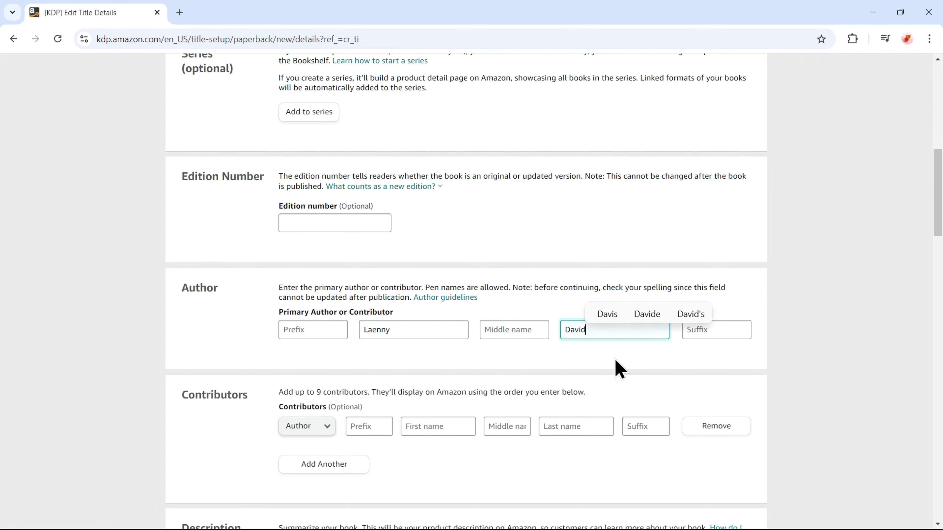
scroll(616, 359, down, 7)
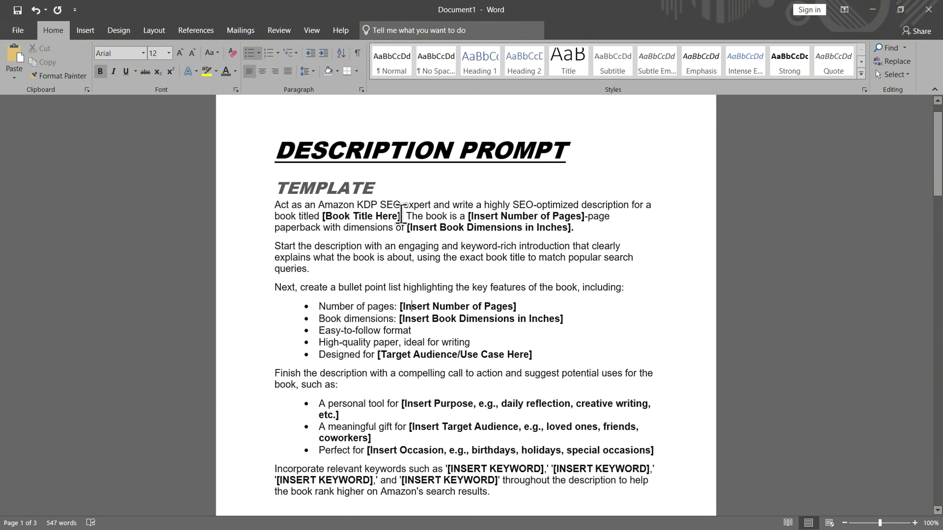
Fill the prompt placeholders with the book title, 100 pages and 8.5 x 11 inches.
drag(404, 216, 323, 216)
key(ctrl+v)
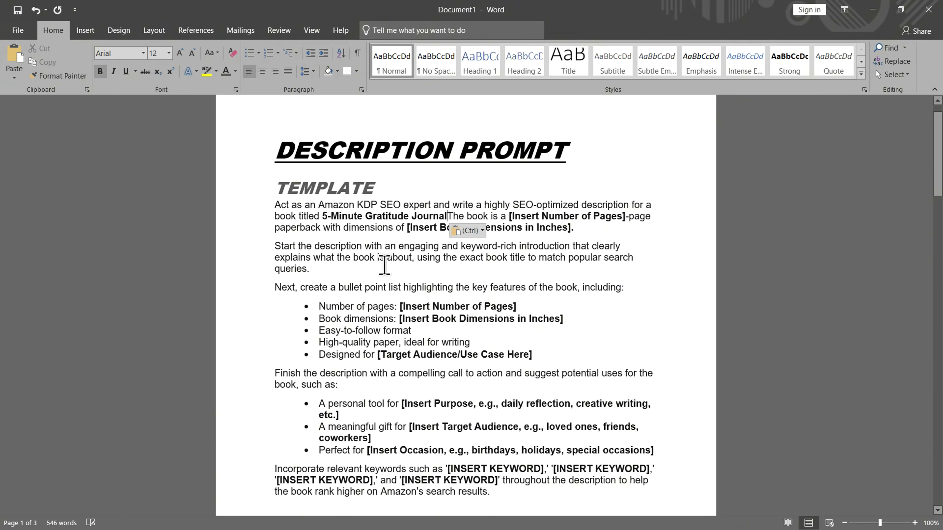
text(.)
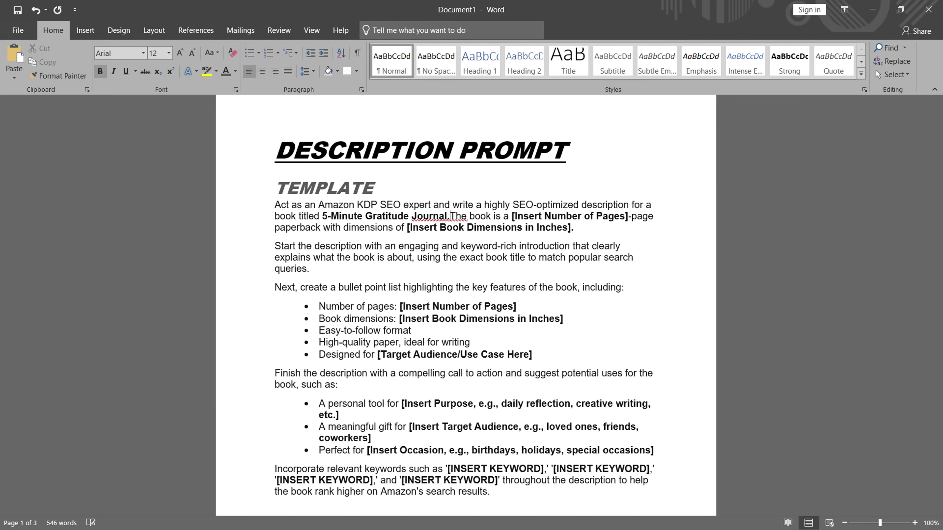
drag(515, 216, 635, 216)
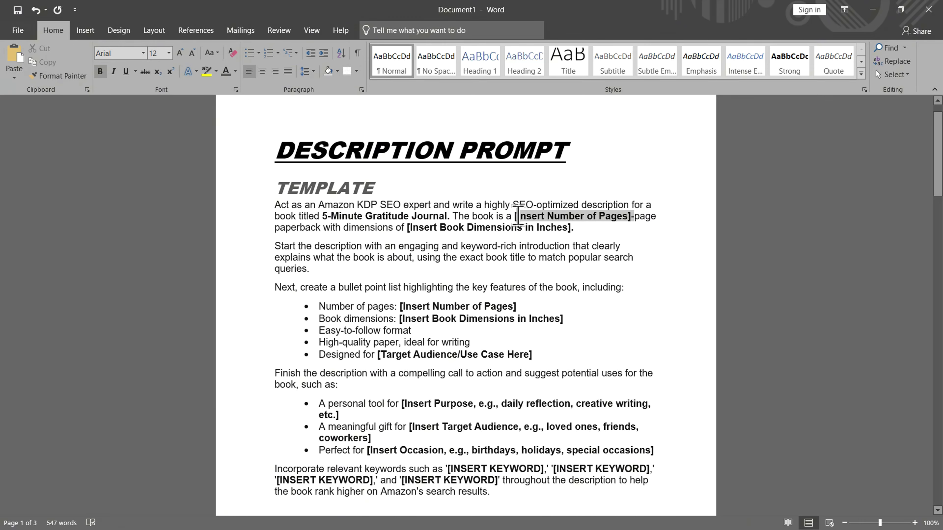
key(BackSpace)
text(100)
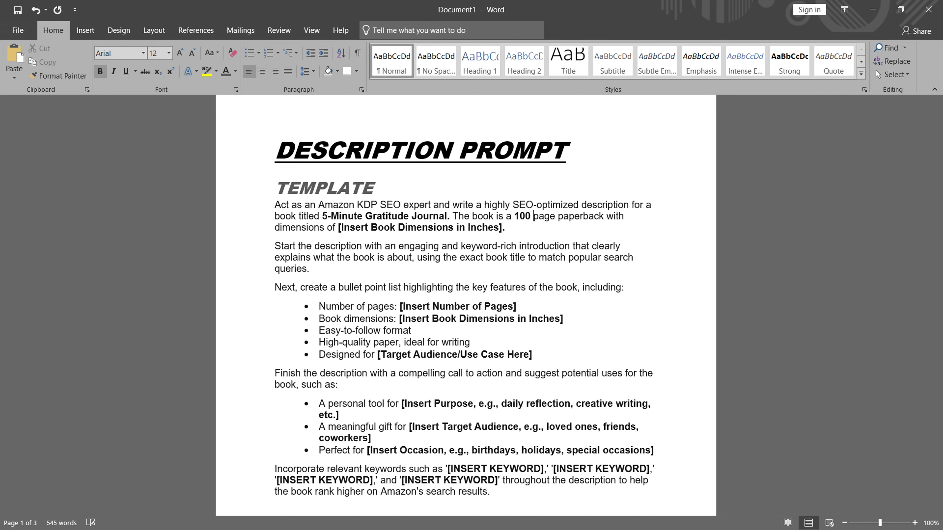
drag(338, 228, 505, 227)
text(8.5 x 11 inches.)
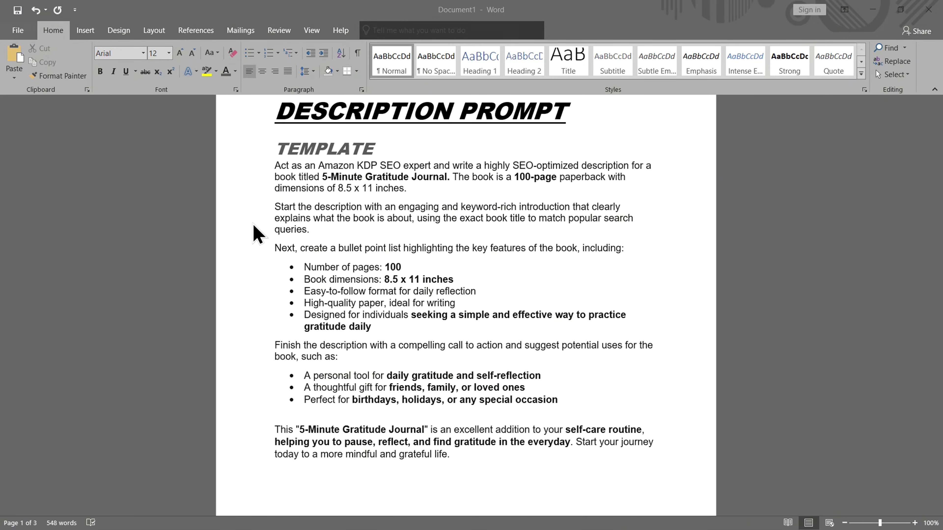
Copy the whole filled-in description prompt.
click(463, 460)
drag(462, 458, 293, 182)
right_click(294, 180)
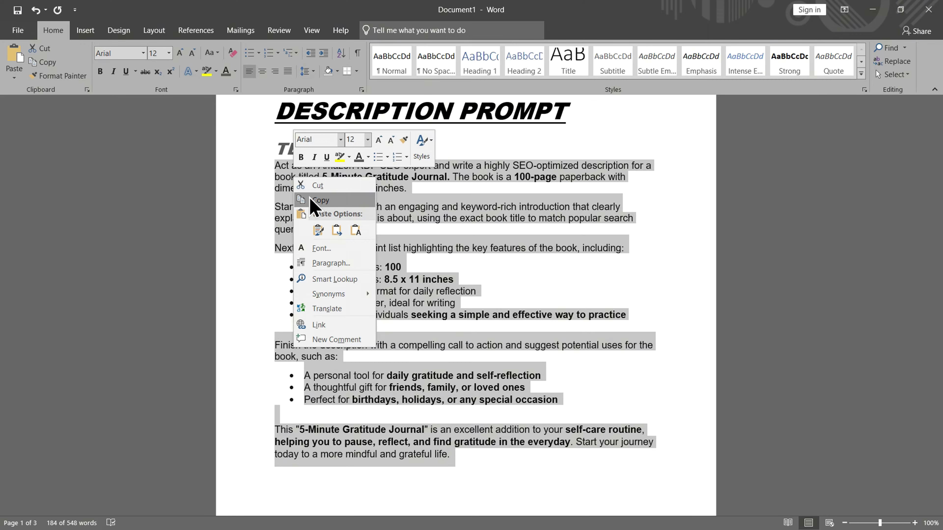
click(320, 200)
key(alt+Tab)
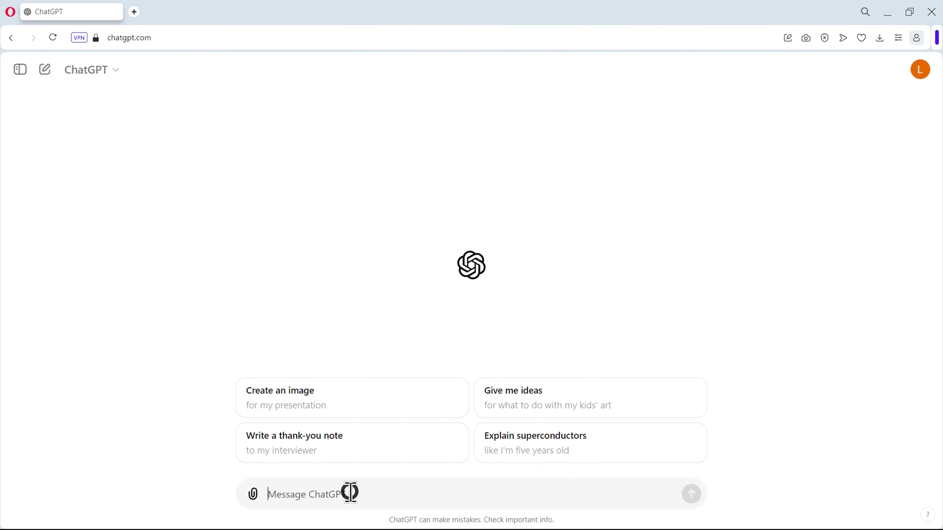
Paste the prompt into ChatGPT, send it, and copy the generated SEO description.
right_click(351, 494)
click(392, 385)
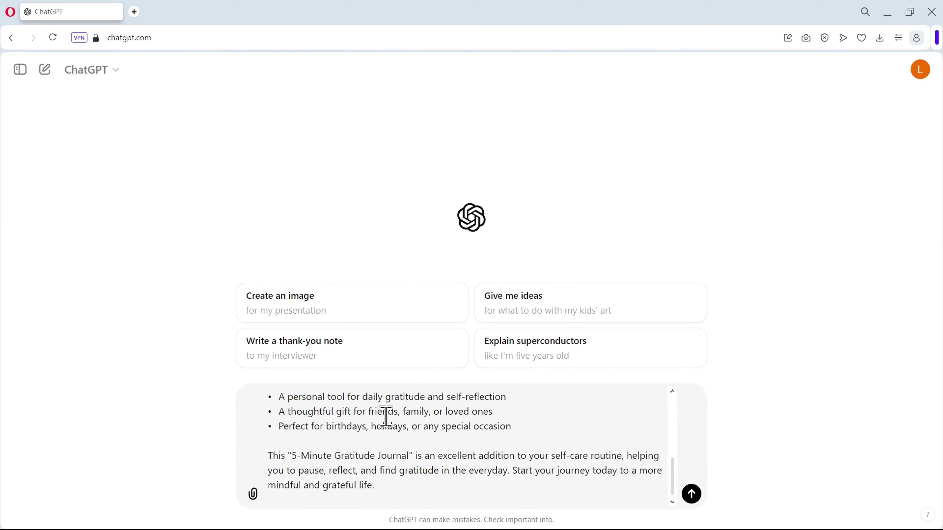
scroll(382, 442, up, 10)
click(691, 494)
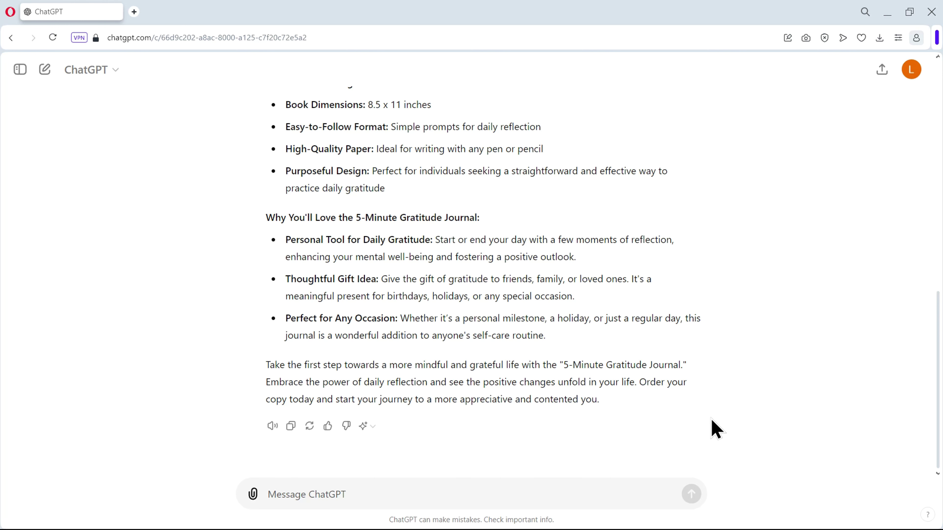
click(289, 428)
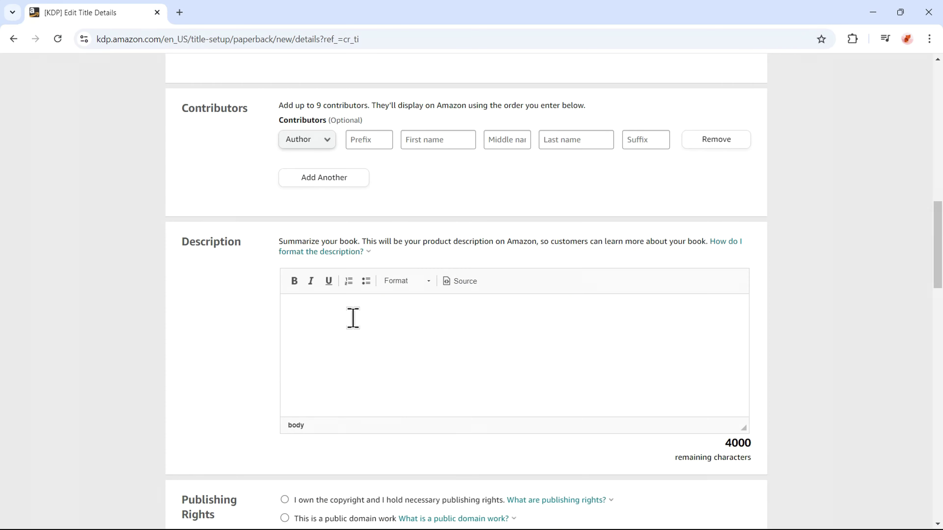
Paste the ChatGPT description into the KDP Description editor.
right_click(334, 320)
click(365, 168)
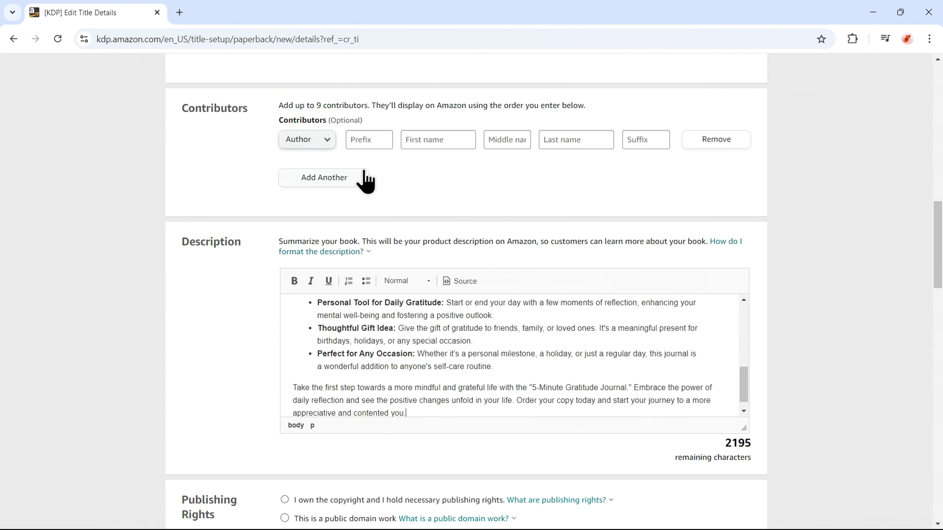
scroll(370, 388, up, 2)
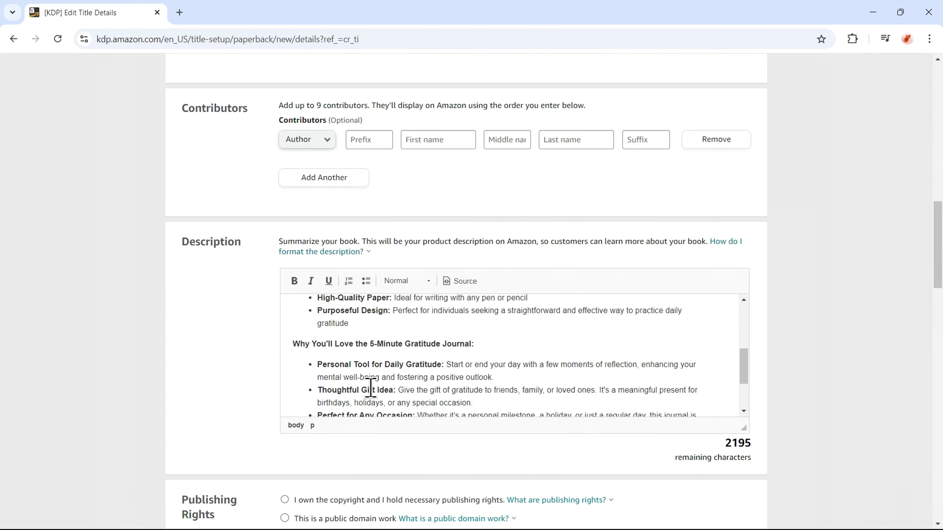
scroll(371, 388, up, 6)
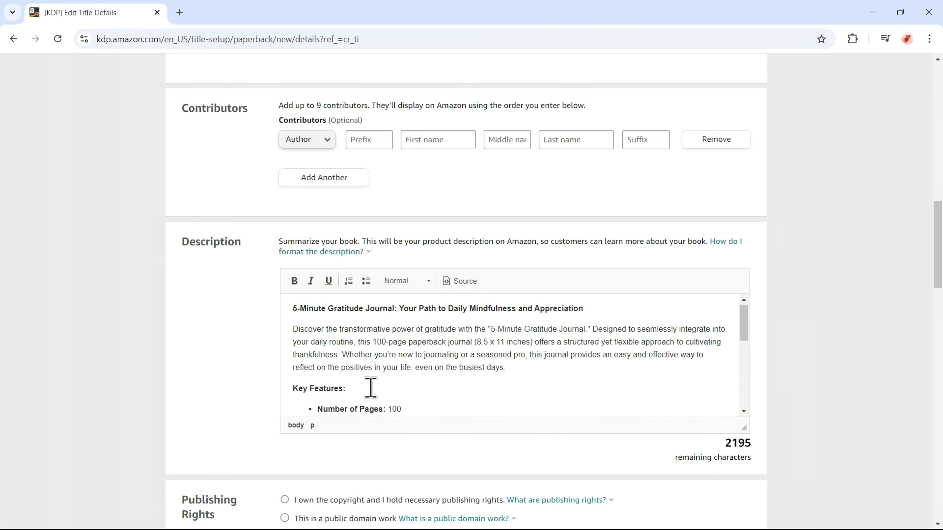
scroll(370, 389, up, 1)
scroll(220, 387, down, 1)
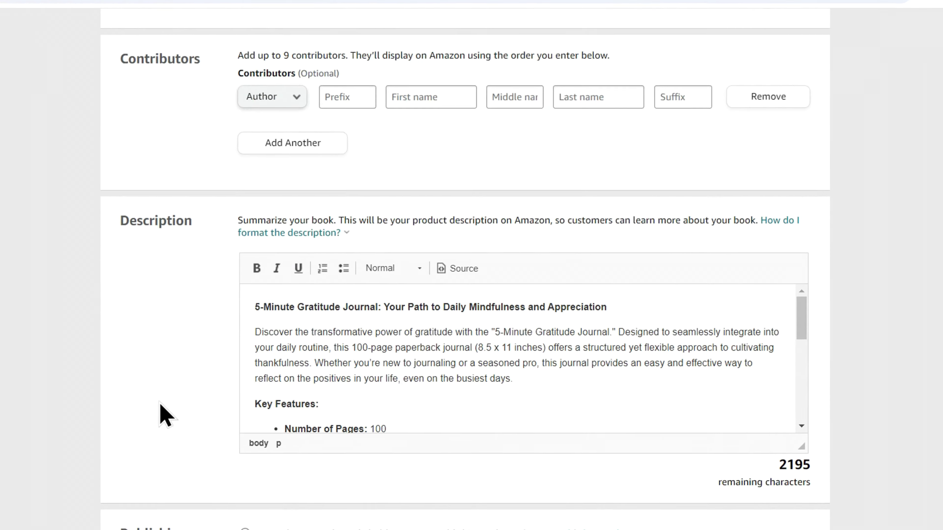
scroll(220, 388, down, 3)
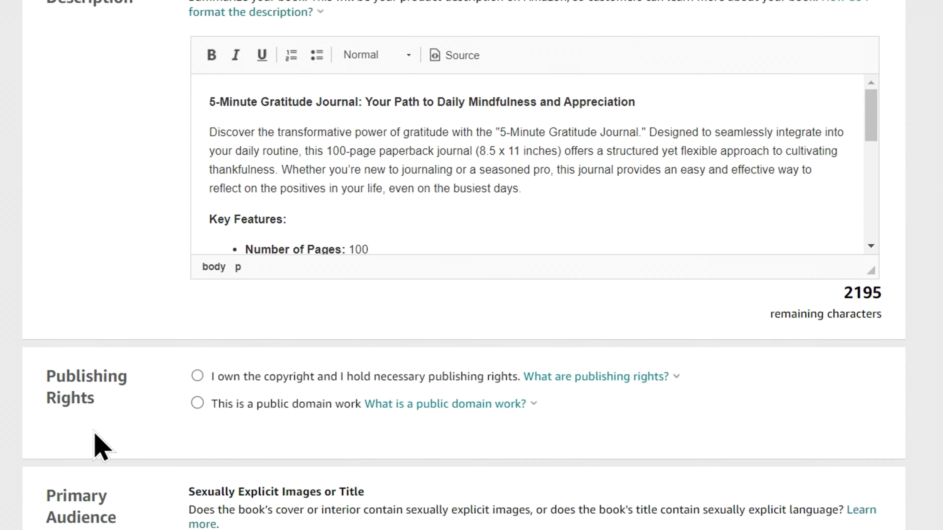
scroll(193, 349, down, 4)
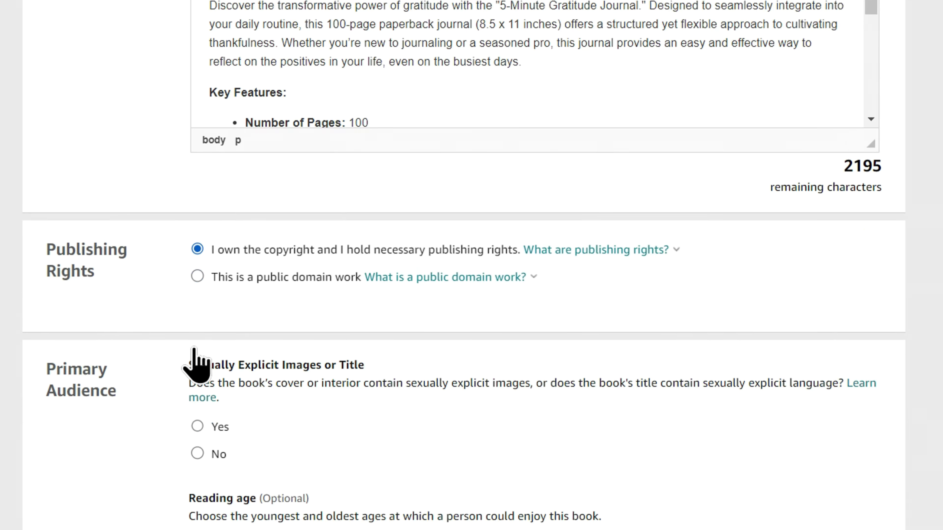
Answer No to sexually explicit content and keep Amazon.com as primary marketplace.
click(198, 311)
scroll(201, 320, down, 4)
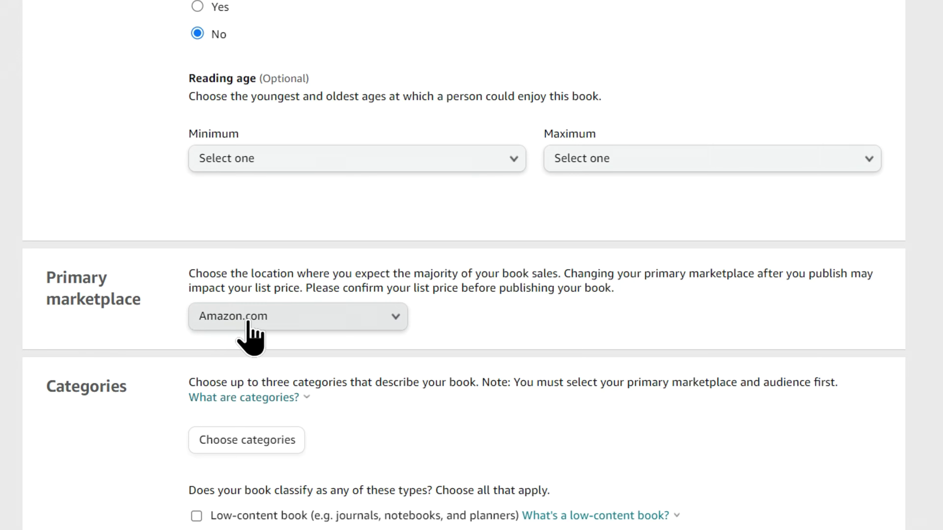
click(238, 320)
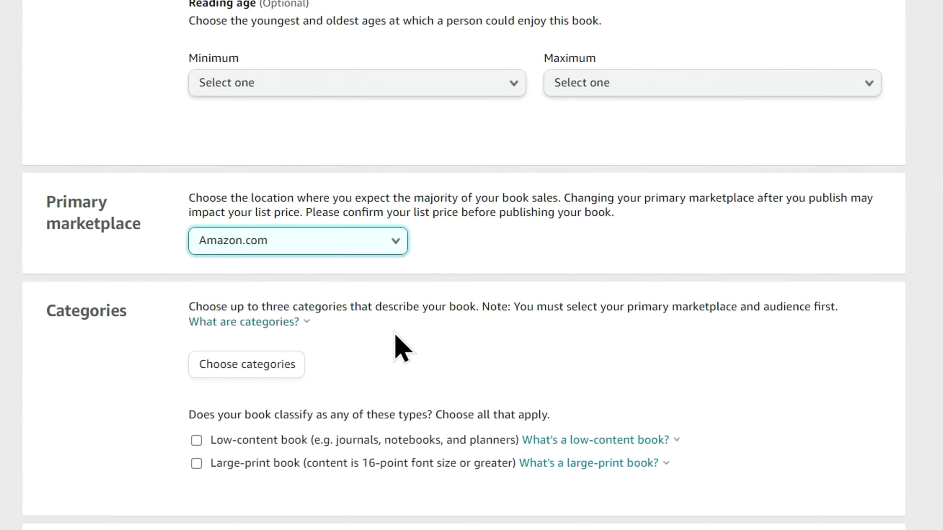
scroll(395, 333, down, 2)
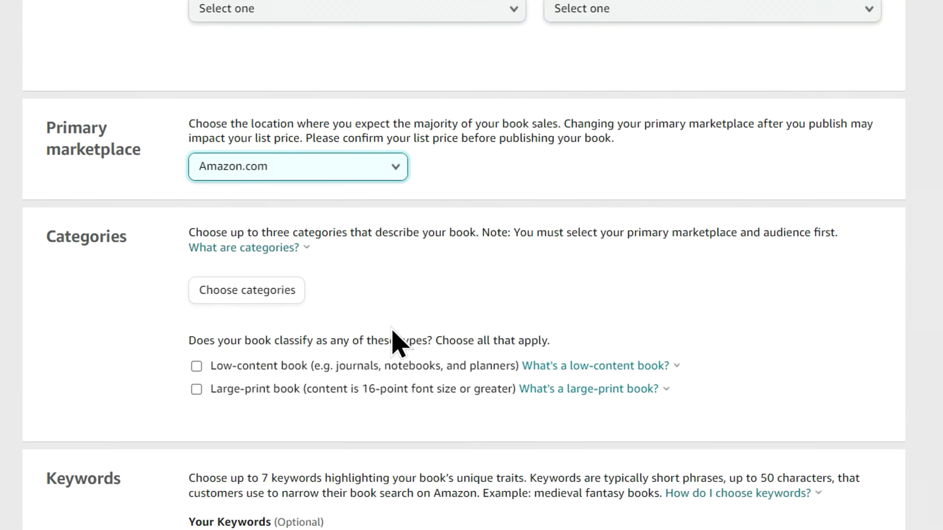
Search Book Bolt's KDP Category Finder for 'Gratitude journal for women'.
click(245, 293)
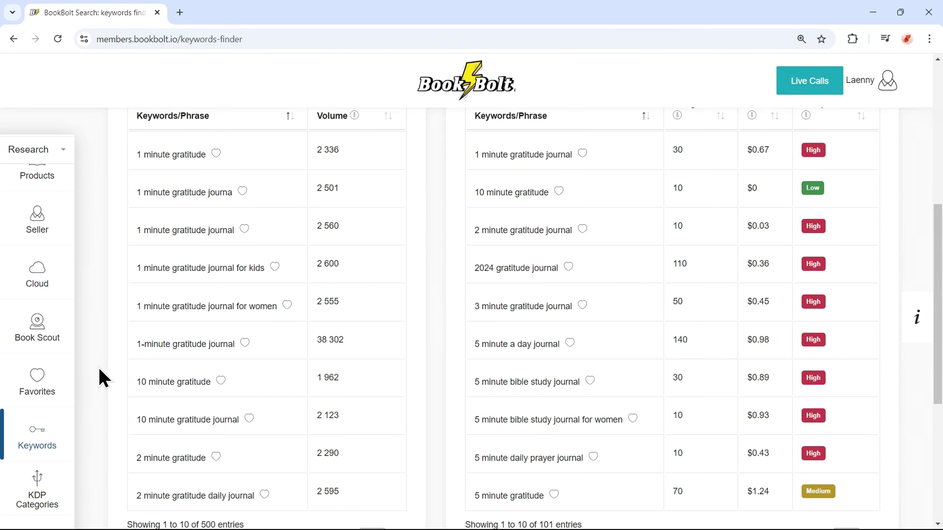
scroll(38, 465, down, 1)
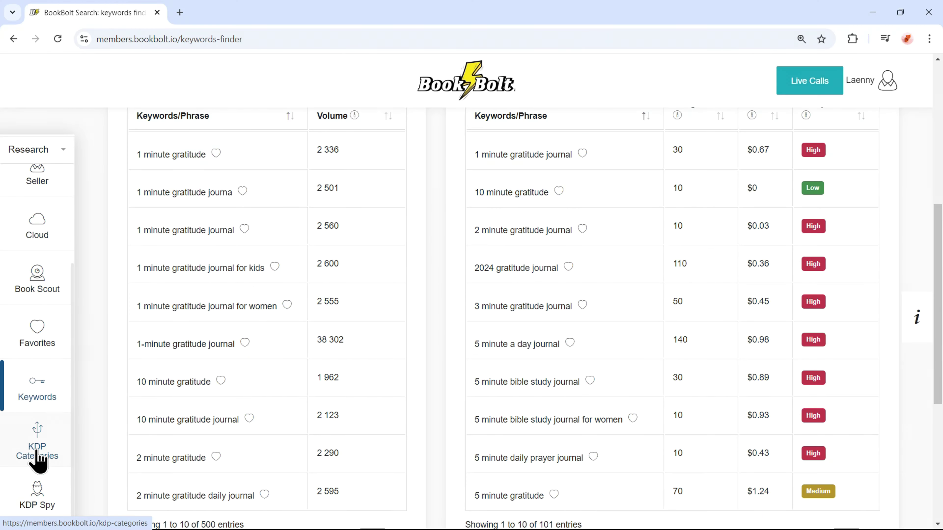
click(37, 452)
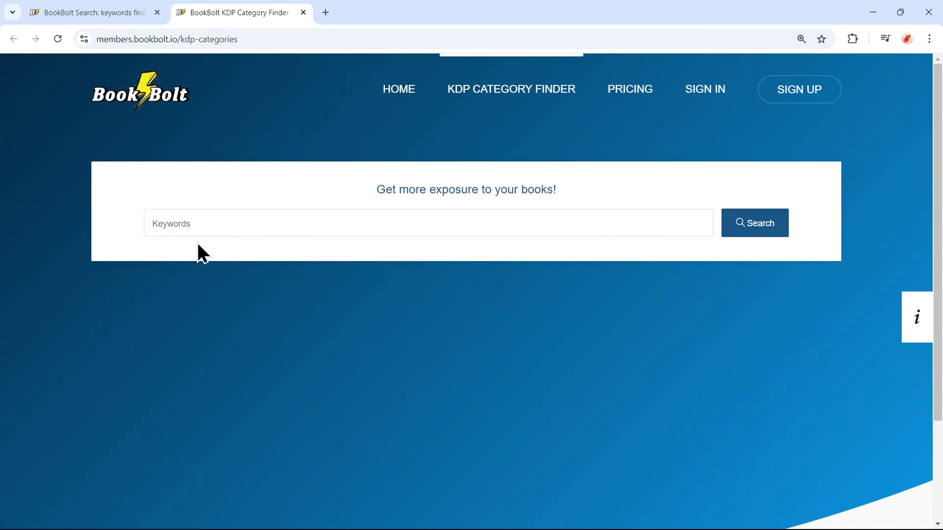
click(235, 225)
key(ctrl+v)
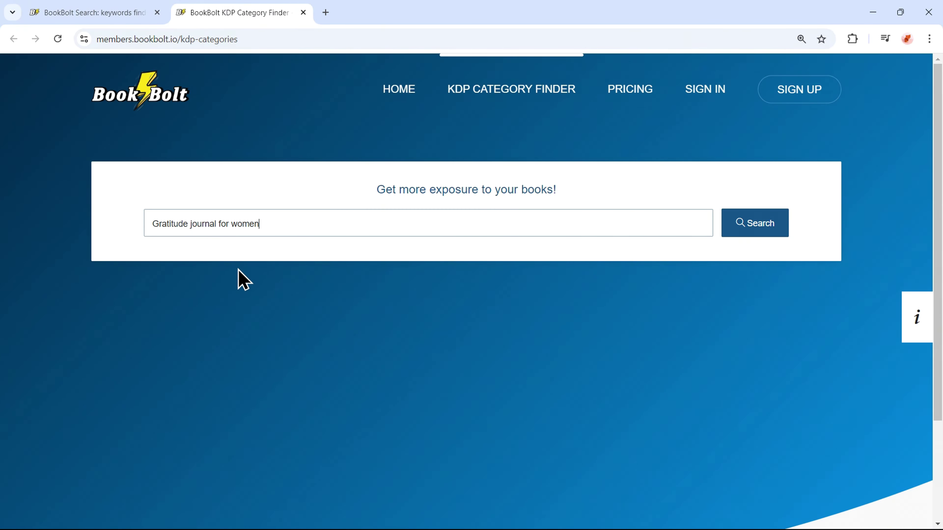
click(741, 224)
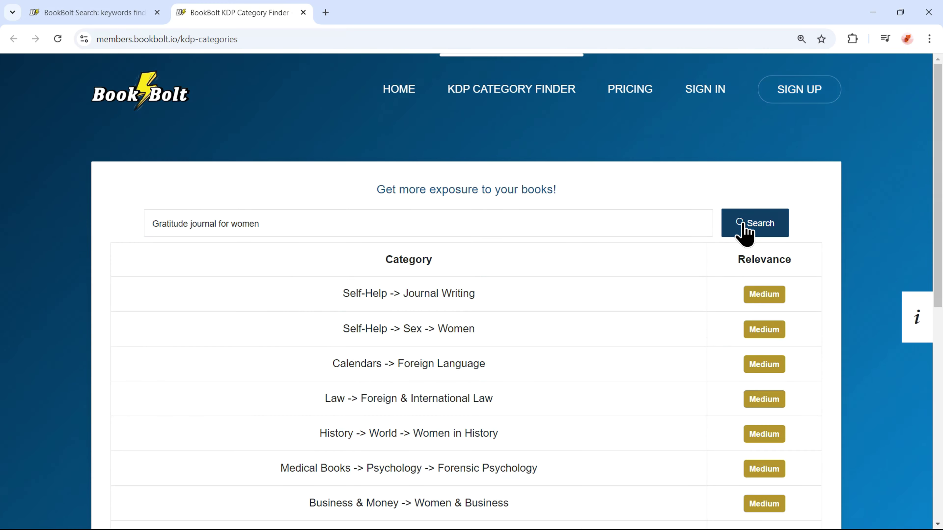
scroll(743, 234, down, 2)
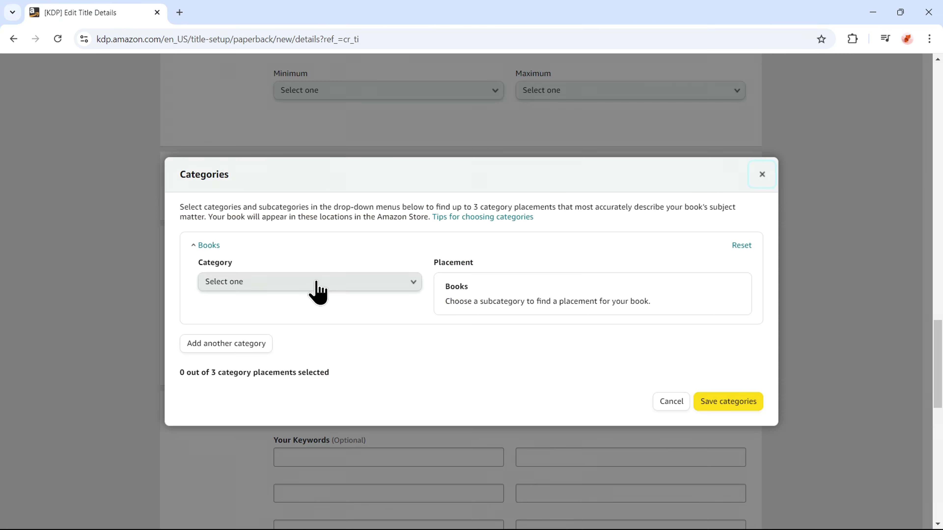
Save Books › Self-Help › Journal Writing as the paperback's category.
click(315, 291)
scroll(316, 291, down, 5)
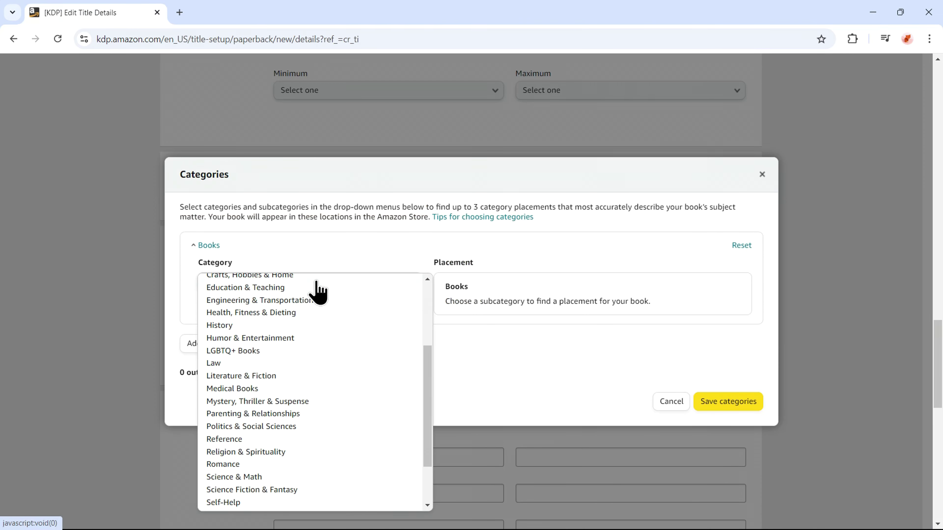
scroll(308, 312, down, 2)
click(234, 463)
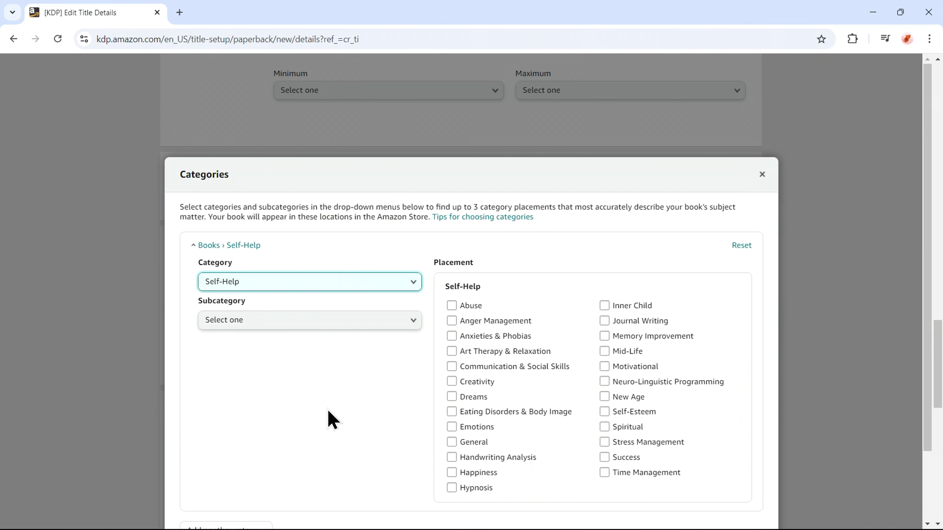
click(604, 321)
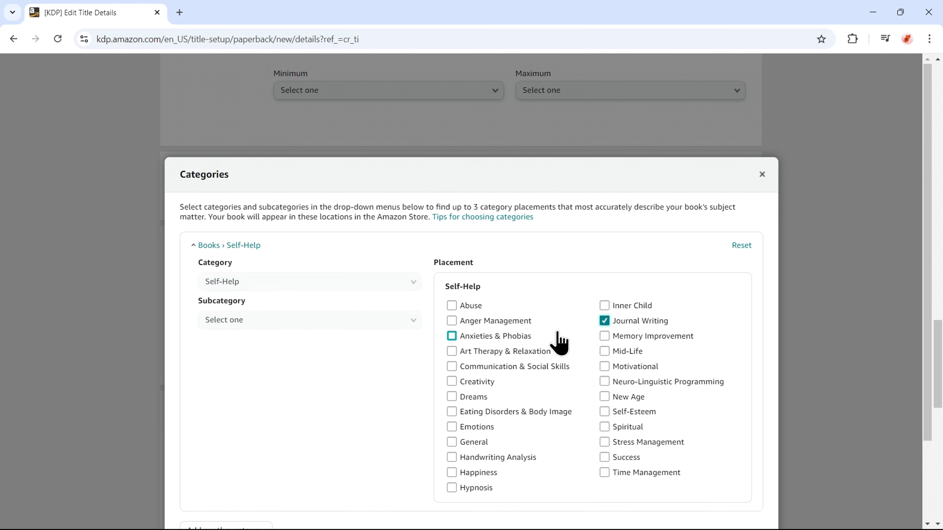
scroll(390, 344, down, 3)
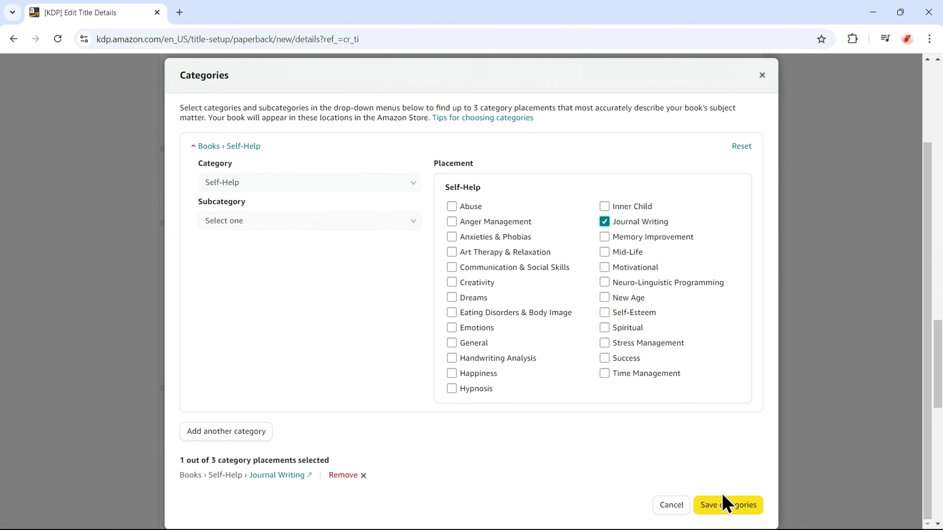
click(723, 507)
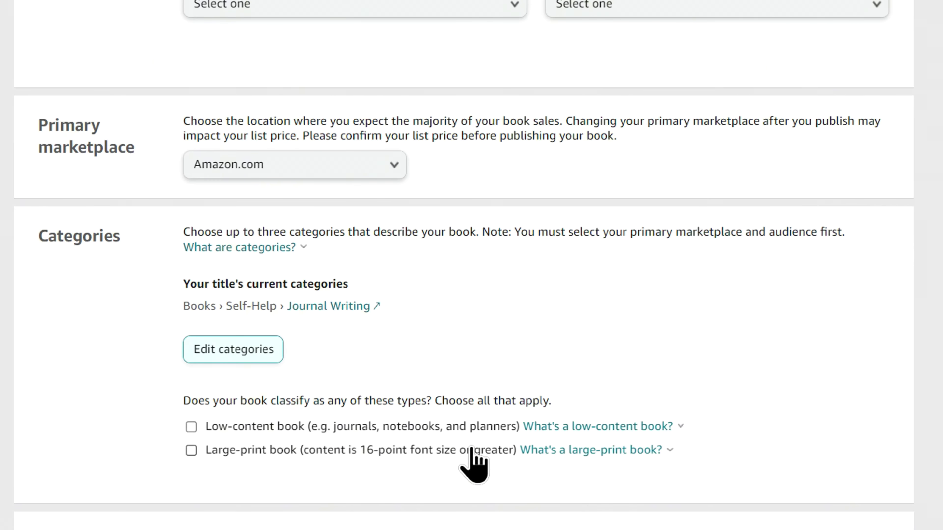
Mark the paperback as a low-content book.
click(234, 429)
scroll(235, 429, down, 1)
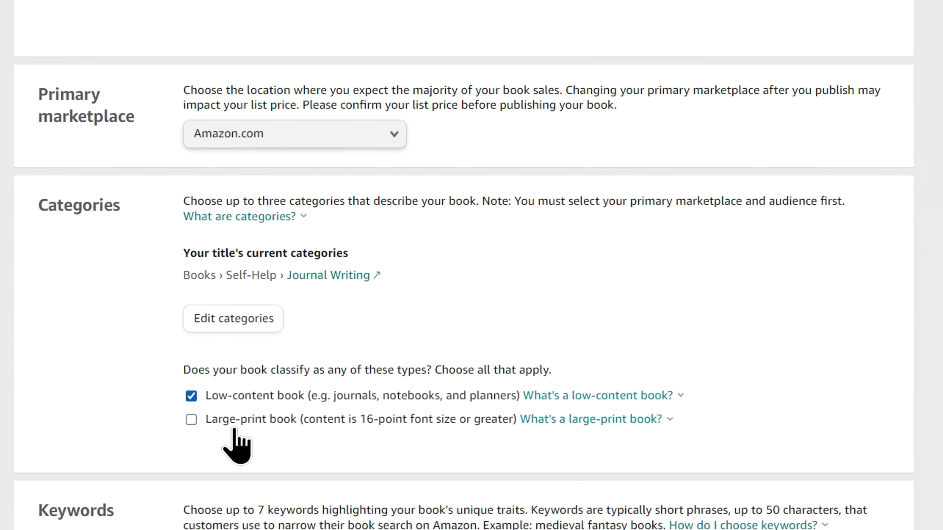
scroll(234, 429, down, 1)
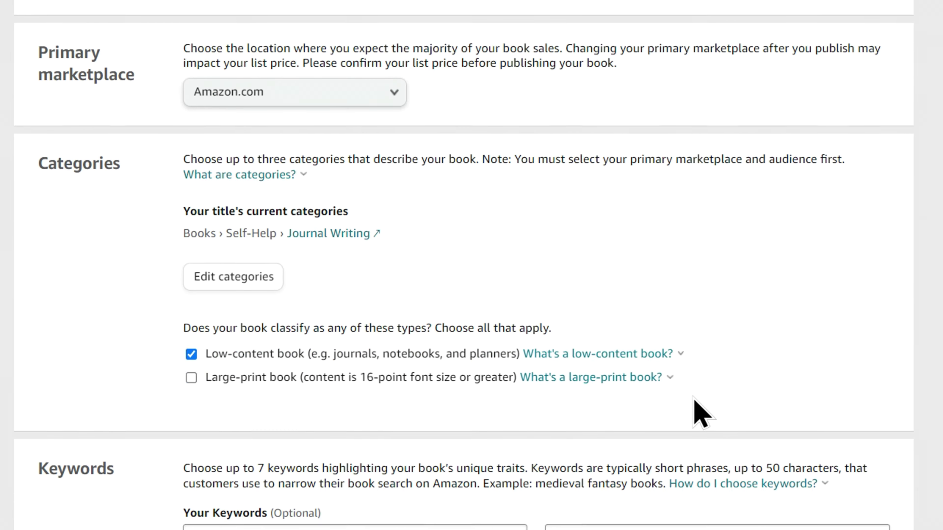
scroll(694, 400, down, 8)
scroll(701, 412, down, 3)
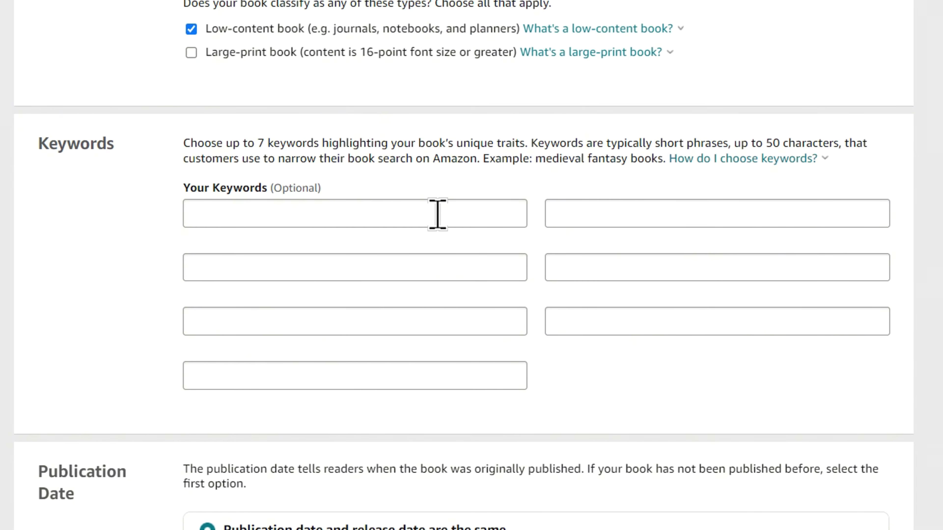
Copy 'gratitude journal woman' from Book Bolt into the first KDP keyword box.
click(406, 215)
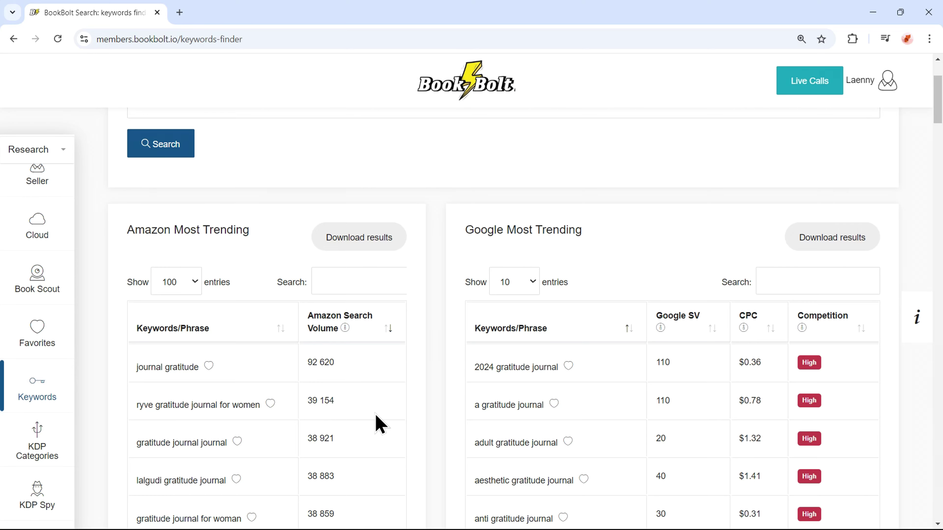
scroll(379, 424, down, 8)
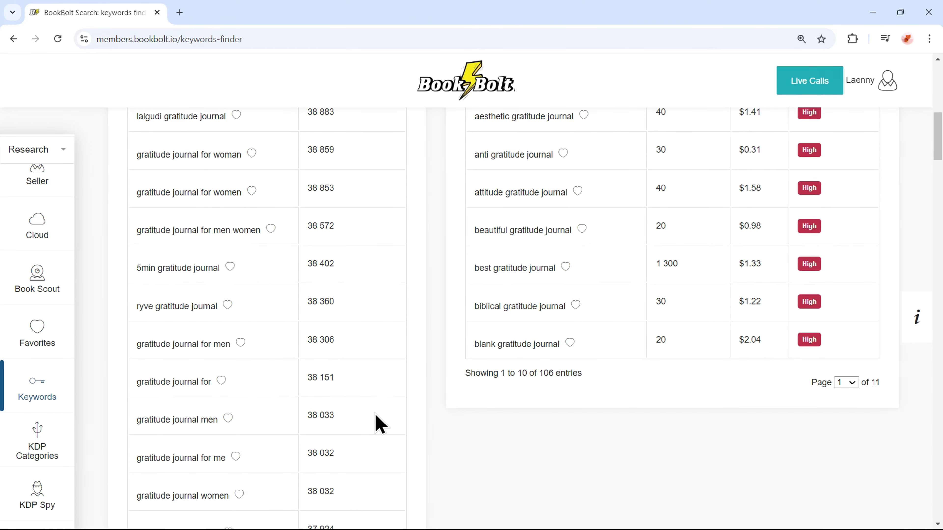
scroll(379, 424, down, 10)
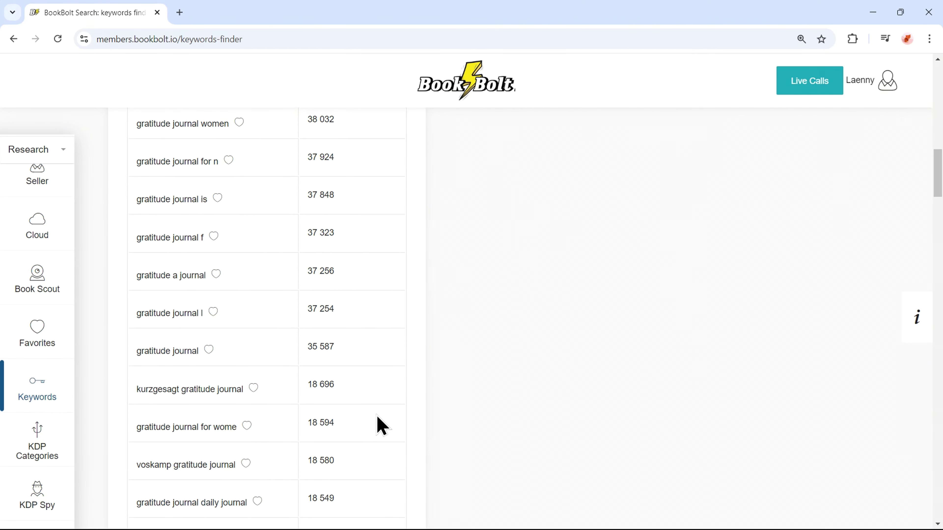
scroll(380, 425, down, 3)
scroll(378, 424, down, 3)
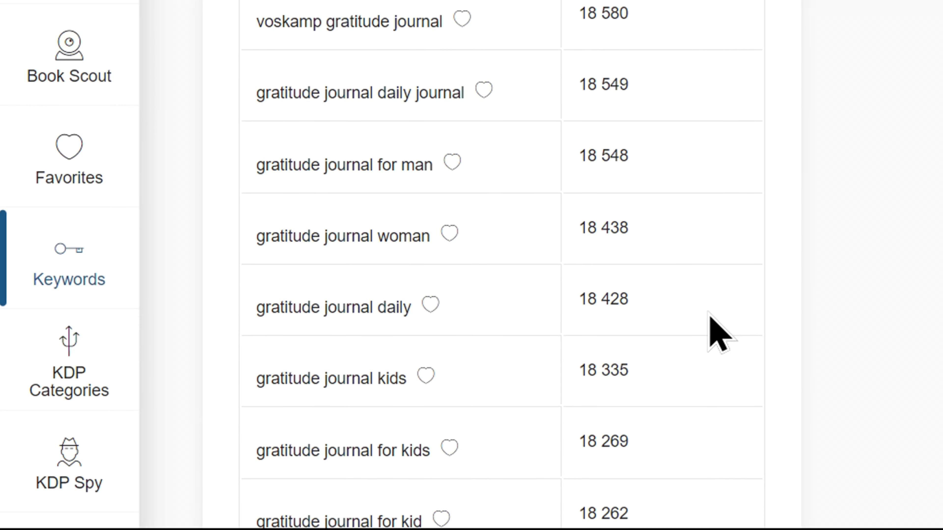
drag(432, 233, 263, 263)
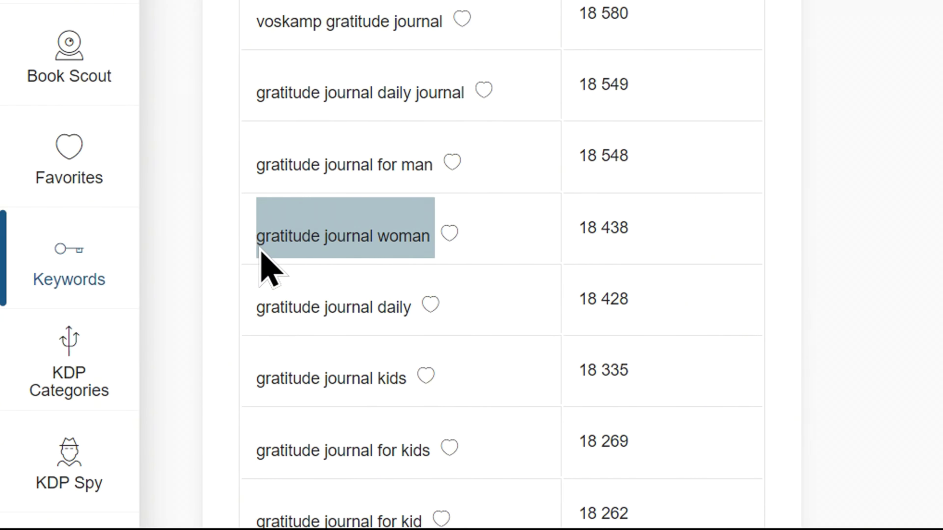
drag(633, 228, 578, 230)
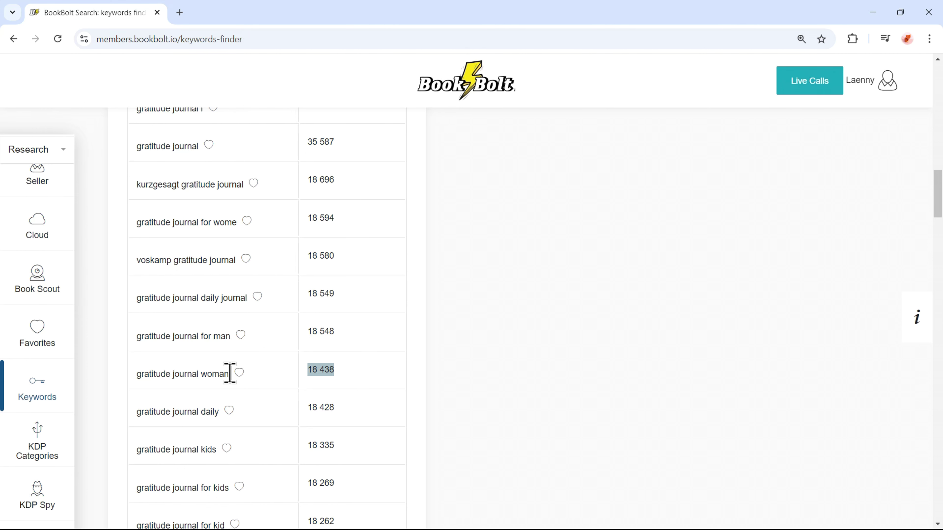
drag(230, 373, 134, 375)
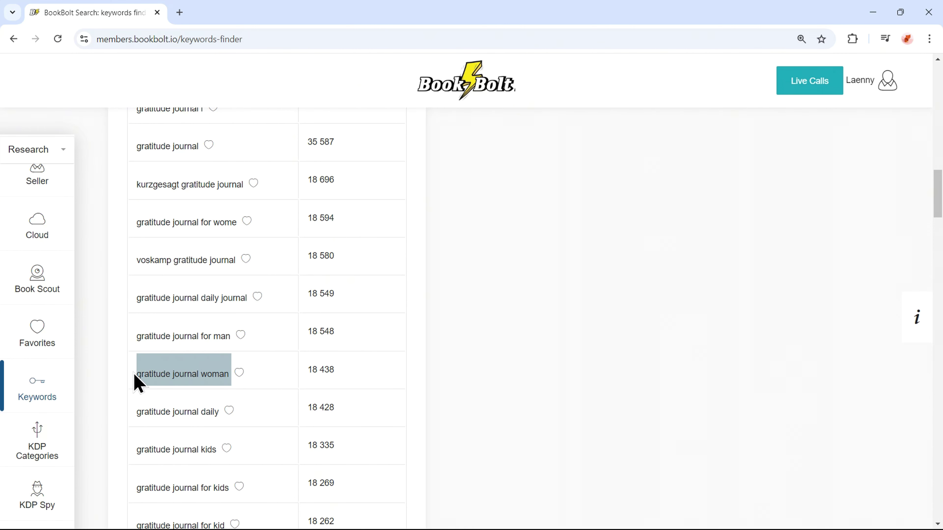
right_click(143, 375)
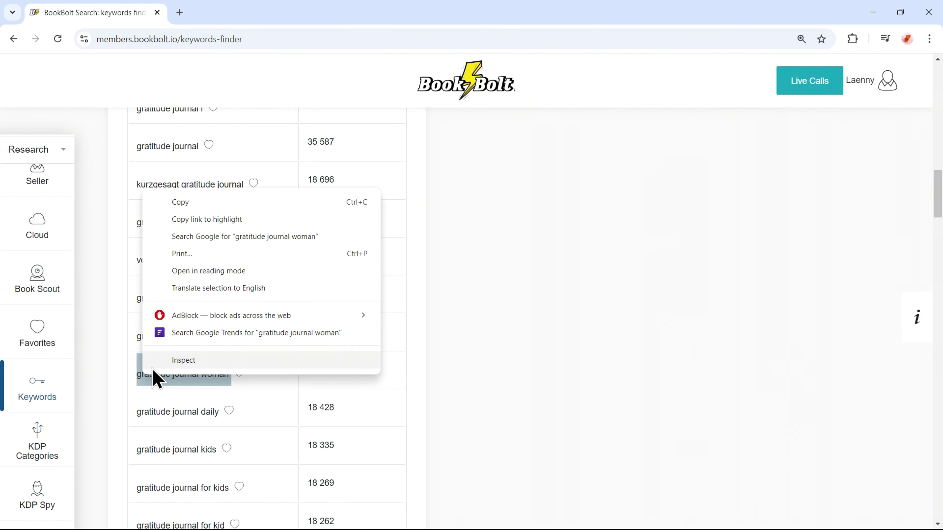
click(192, 205)
click(194, 122)
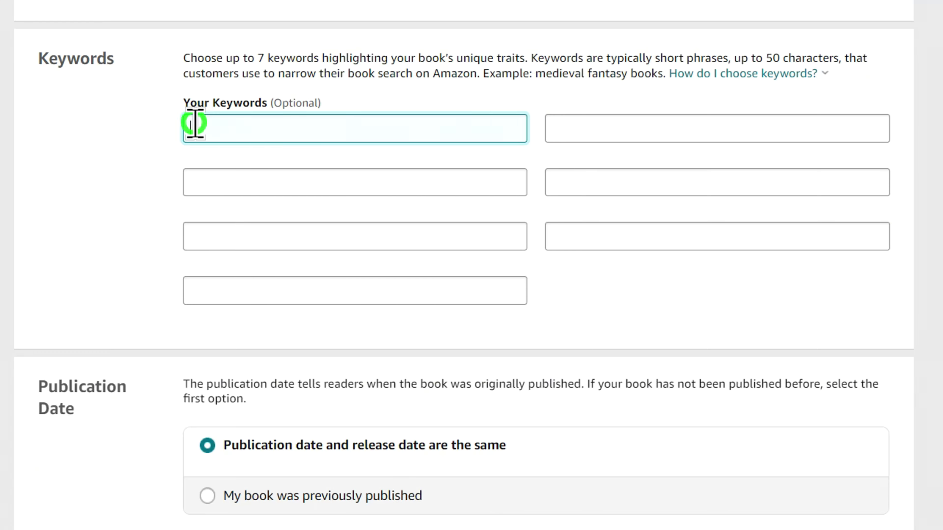
right_click(196, 129)
click(261, 323)
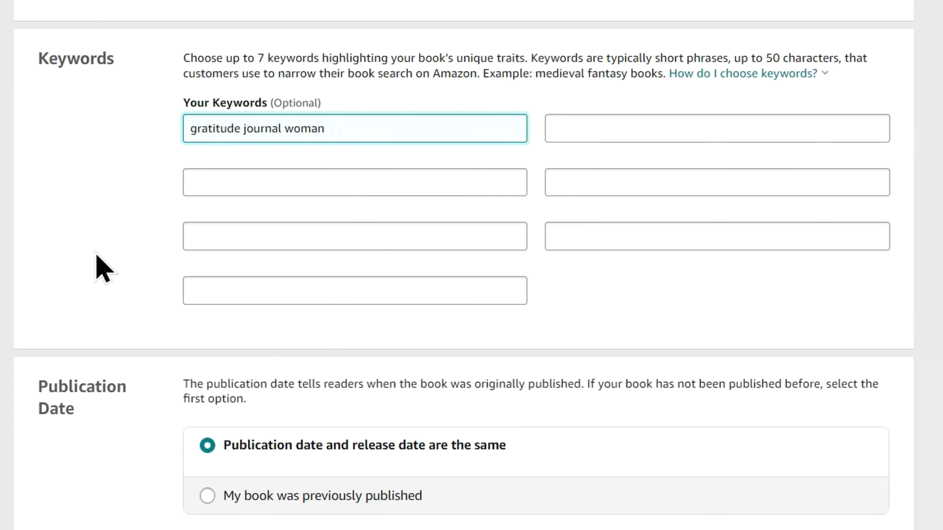
click(68, 238)
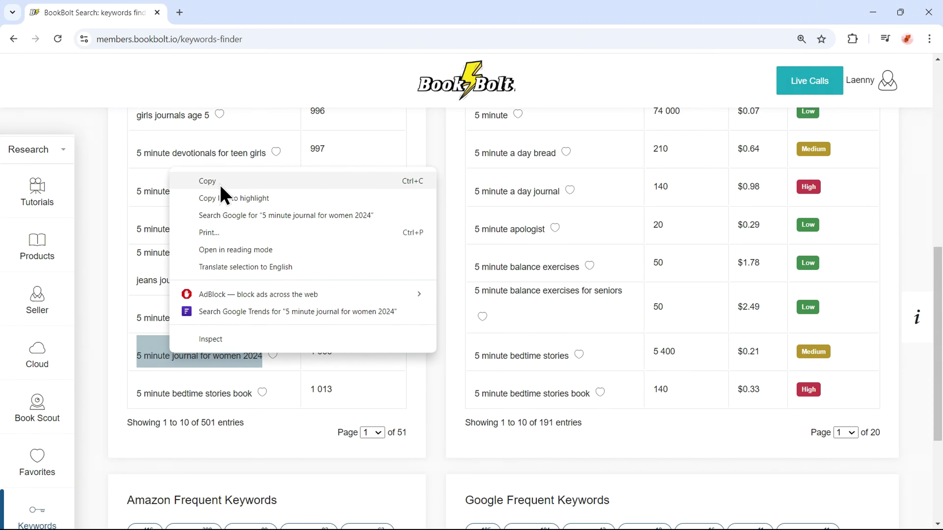
Add '5 minute journal for women 2024' and '2024 gratitude journal for women' as keywords two and three.
click(221, 183)
click(549, 227)
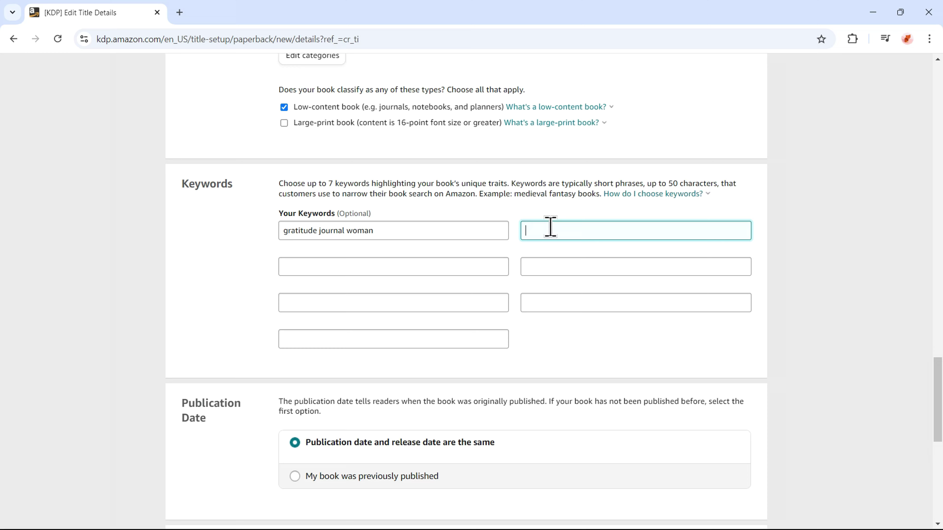
key(ctrl+v)
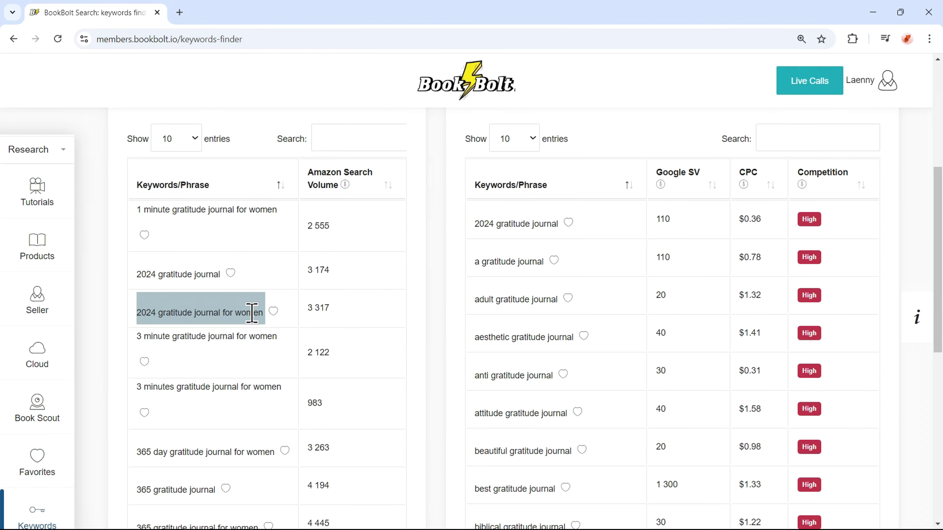
right_click(257, 312)
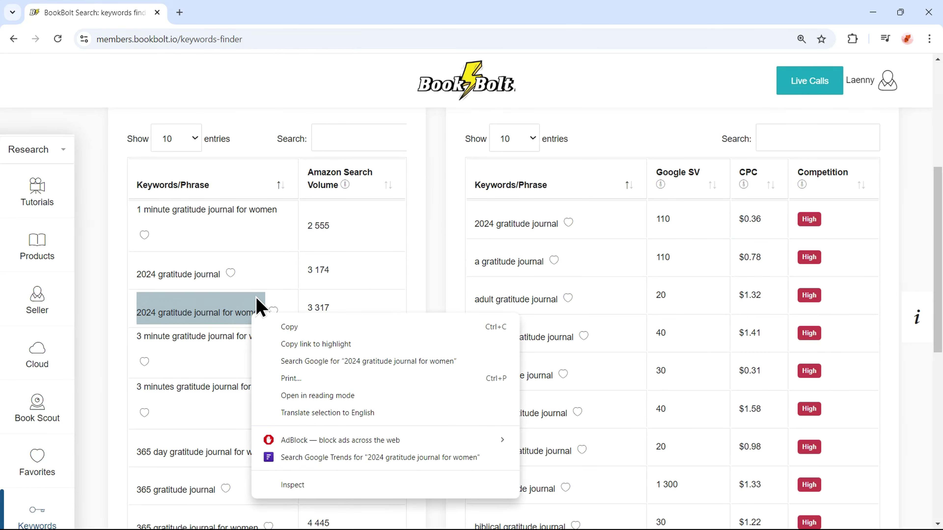
click(288, 328)
click(307, 267)
key(ctrl+v)
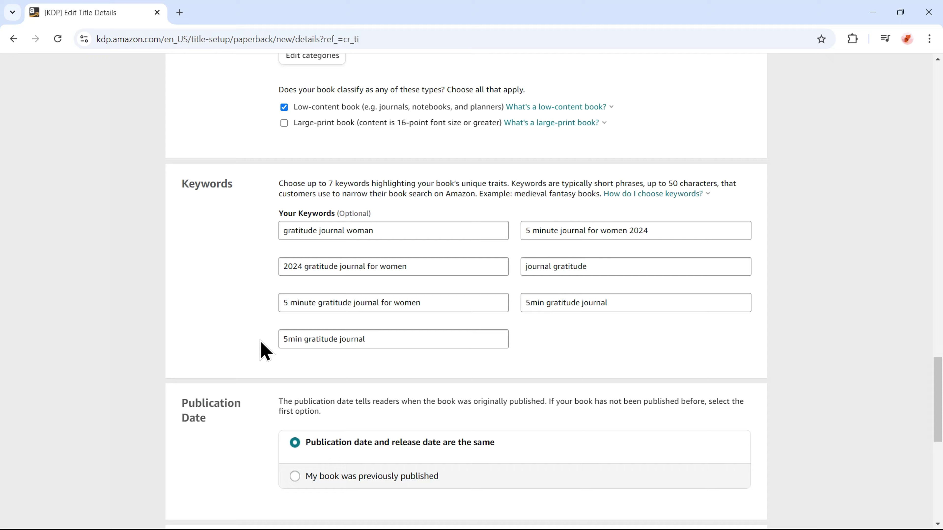
Save the paperback details and continue to the Paperback Content page.
scroll(265, 350, down, 8)
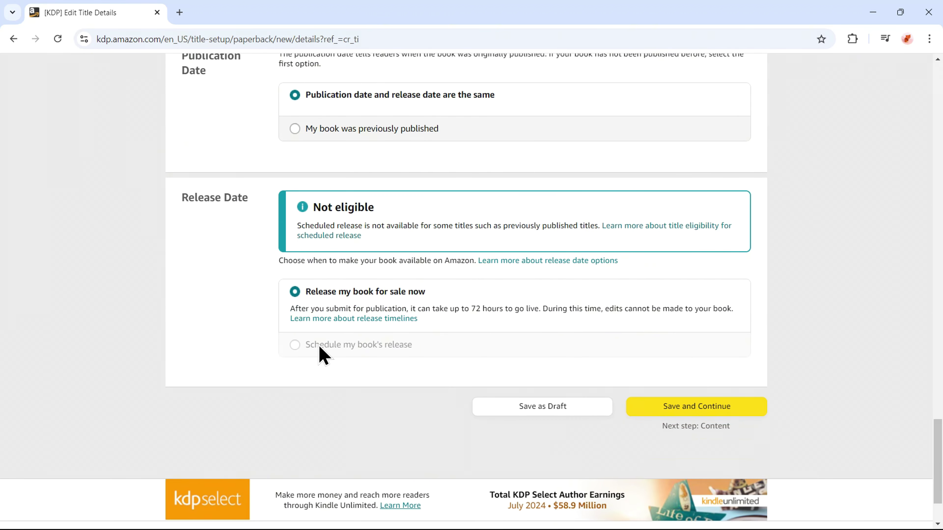
click(696, 406)
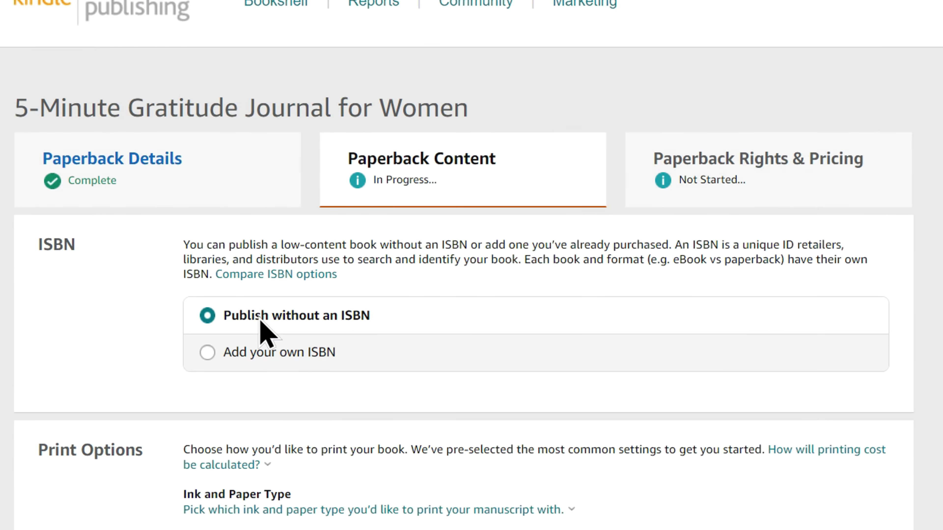
scroll(333, 339, down, 2)
scroll(262, 327, down, 3)
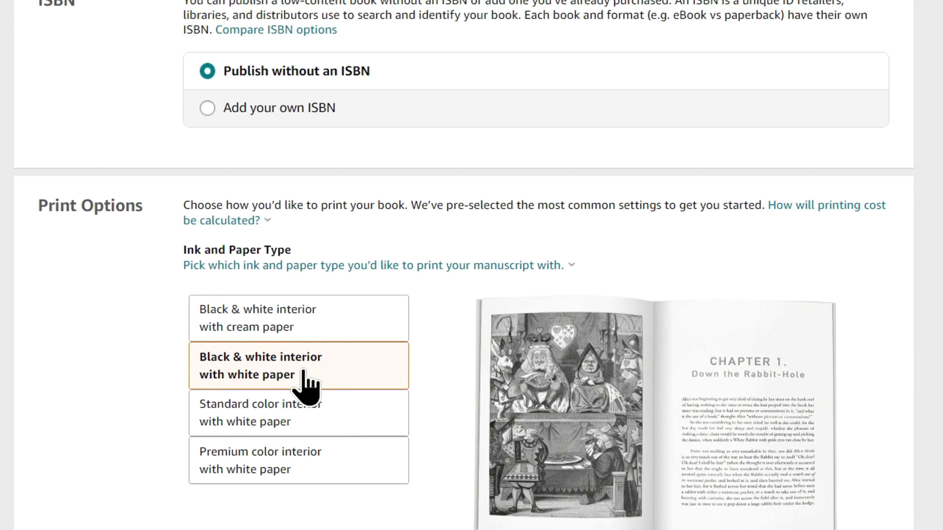